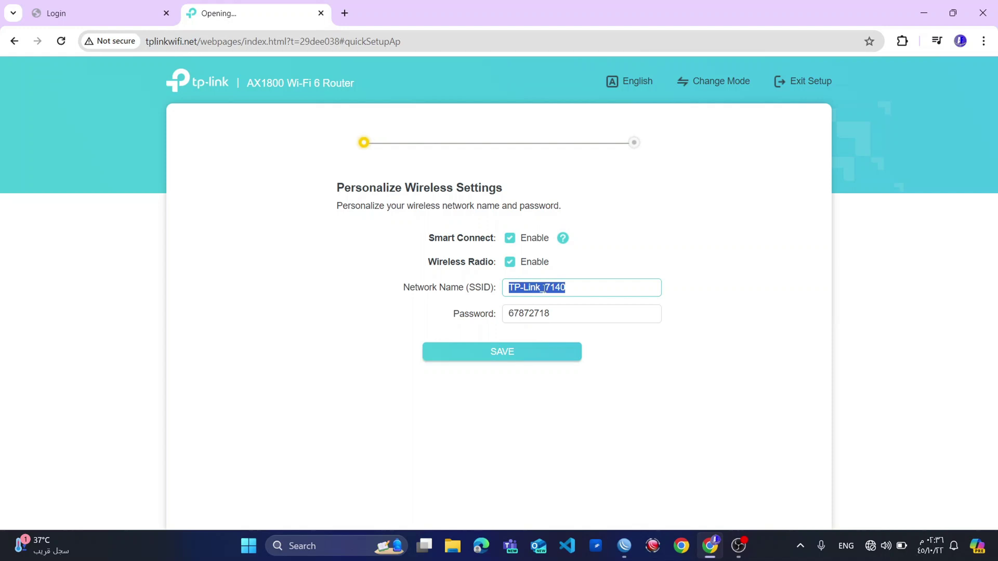
Step: Set the wireless network name to Fiber.com, save the wireless settings and finish the quick setup
type("Fiber.com")
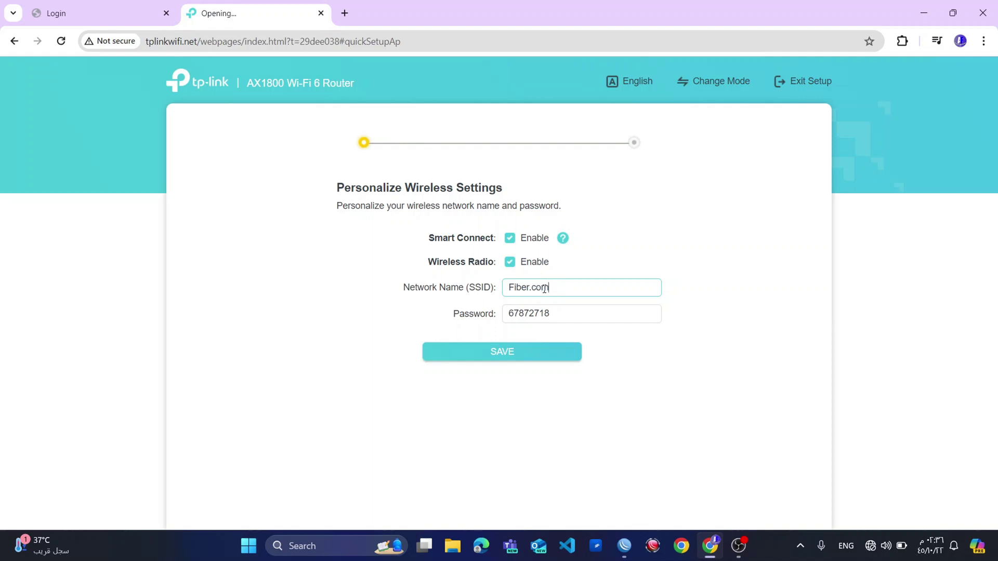
left_click(542, 353)
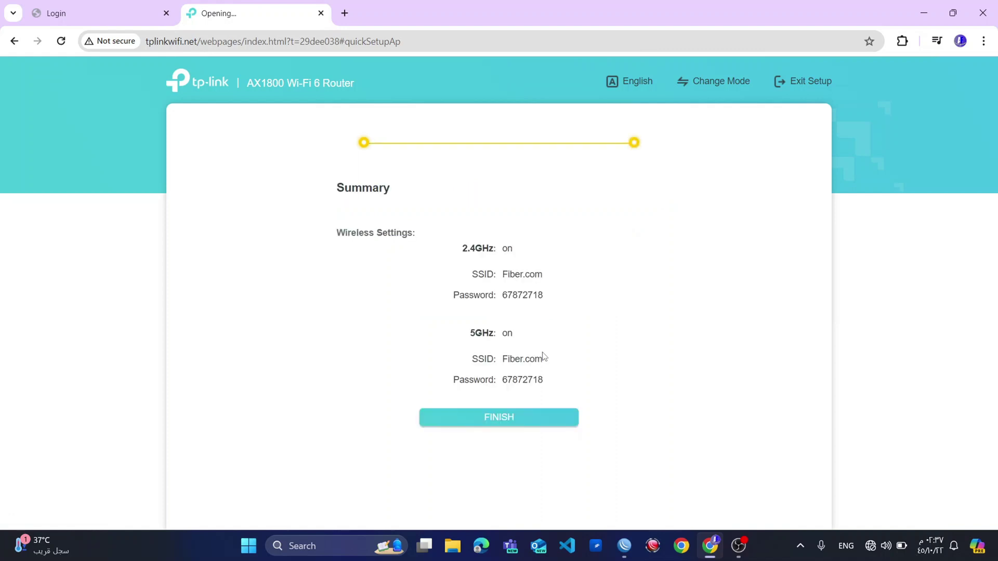
left_click(508, 418)
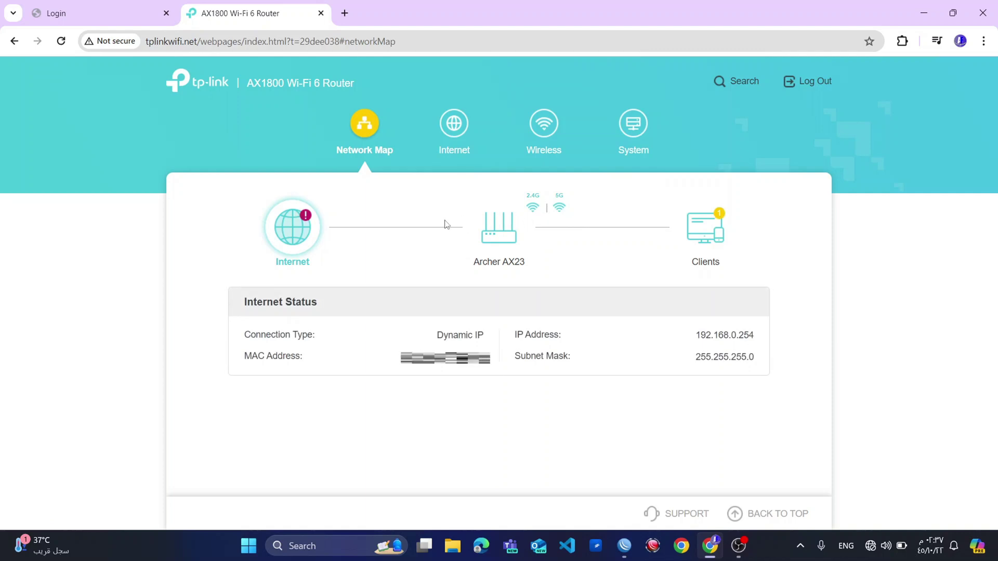
Step: Set the security of the Fiber.com wireless network to None, then save and acknowledge the applied settings
left_click(455, 125)
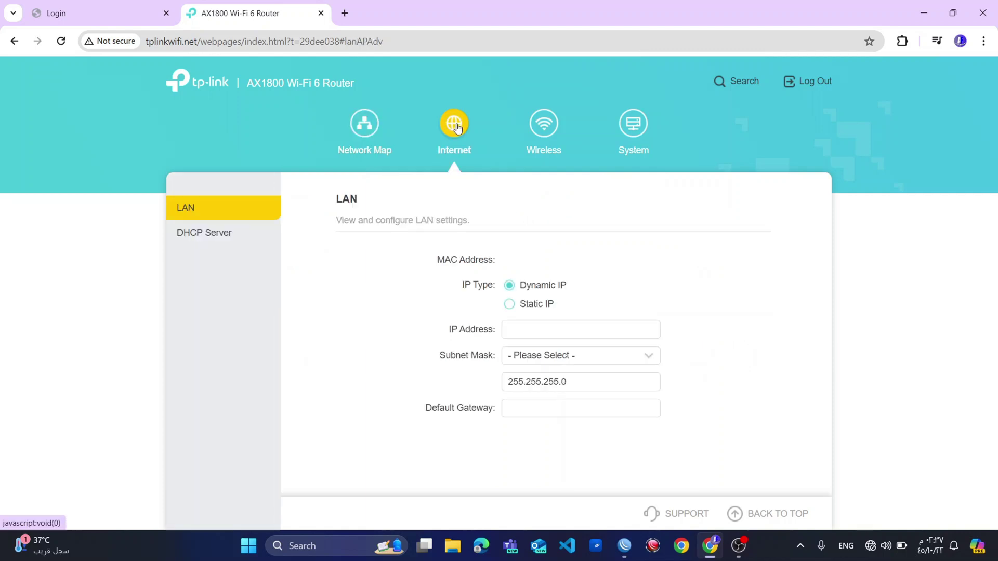
left_click(540, 134)
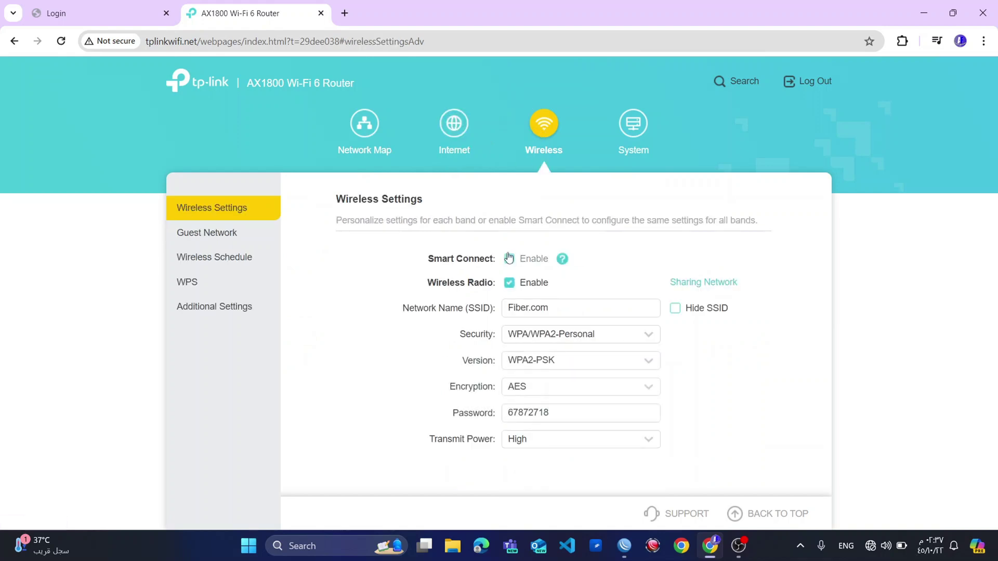
left_click(545, 332)
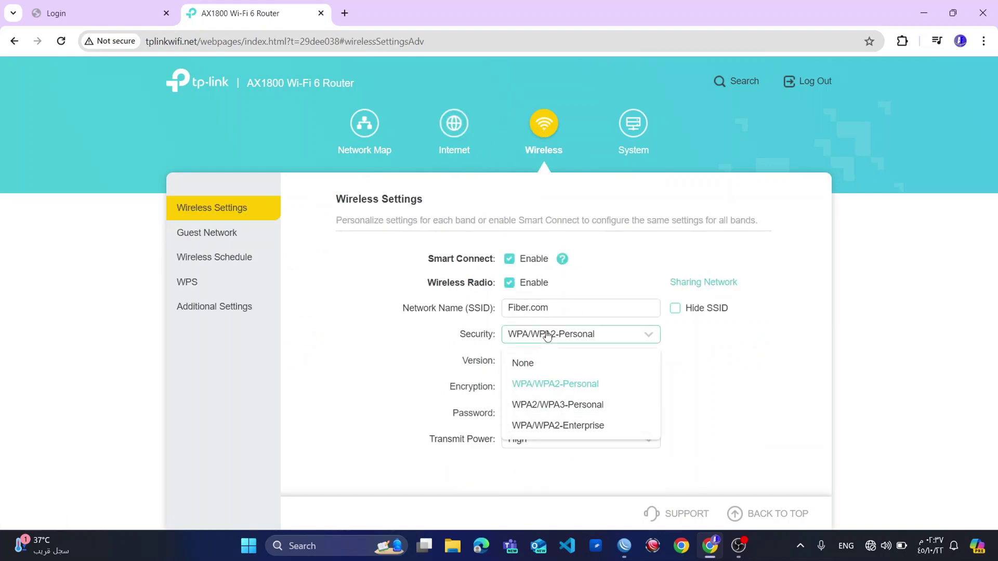
left_click_drag(537, 376, 540, 366)
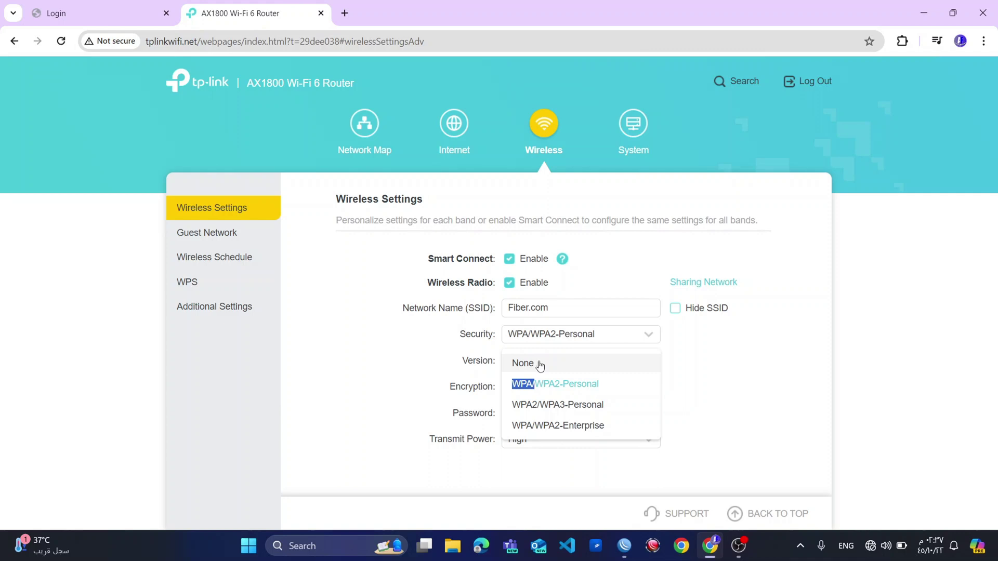
left_click(540, 365)
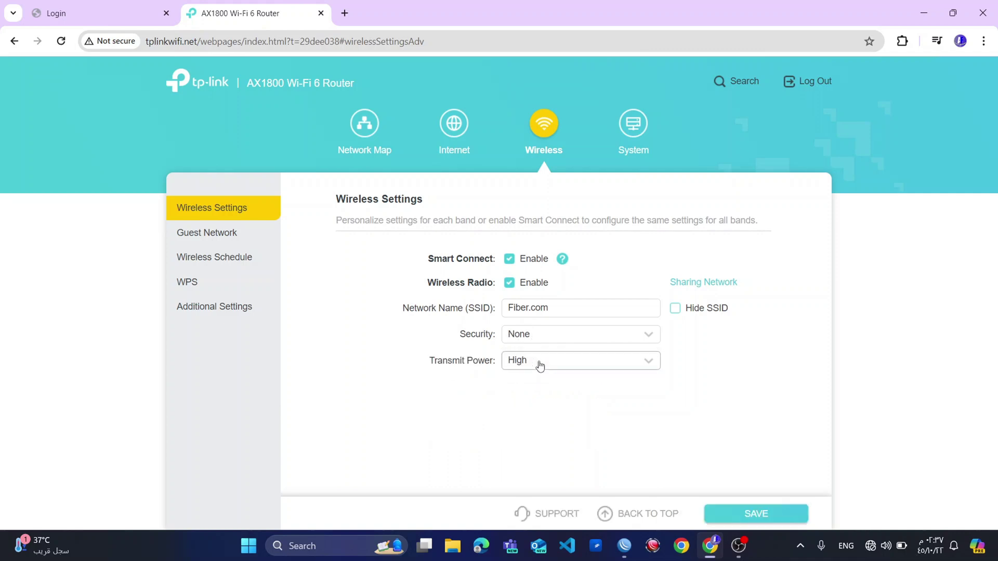
left_click(755, 514)
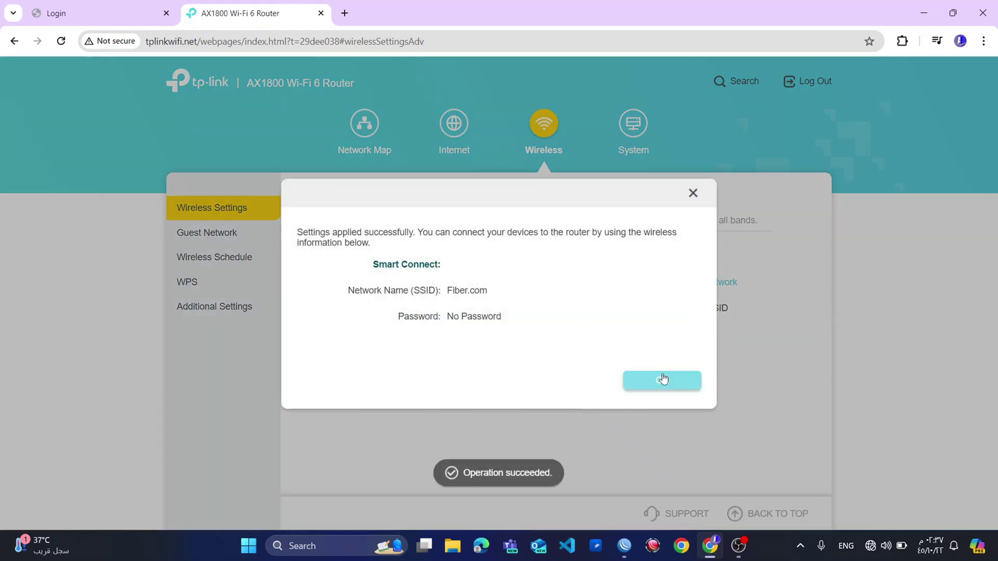
left_click(664, 381)
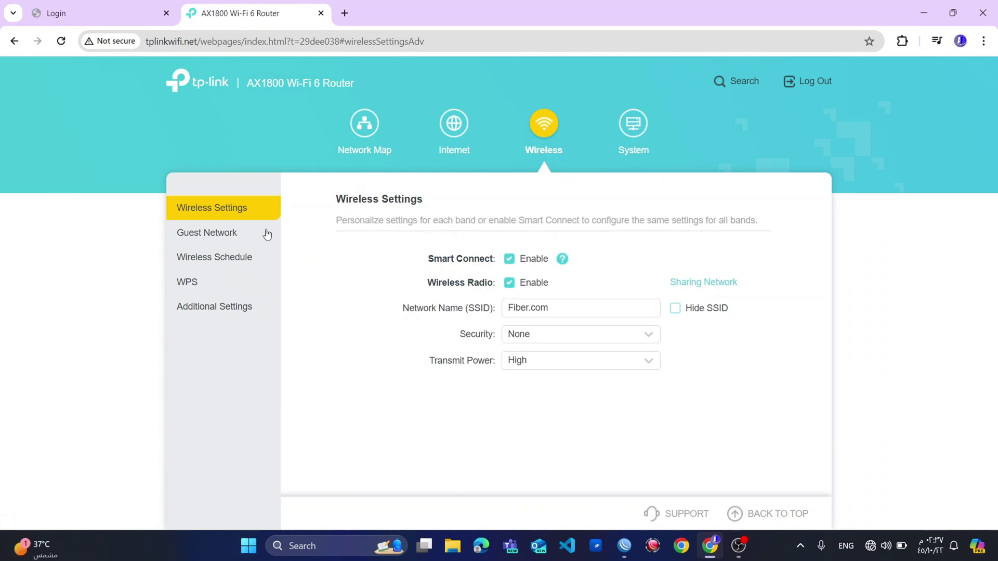
Step: Review the guest network, wireless schedule, WPS and additional wireless settings
left_click(223, 239)
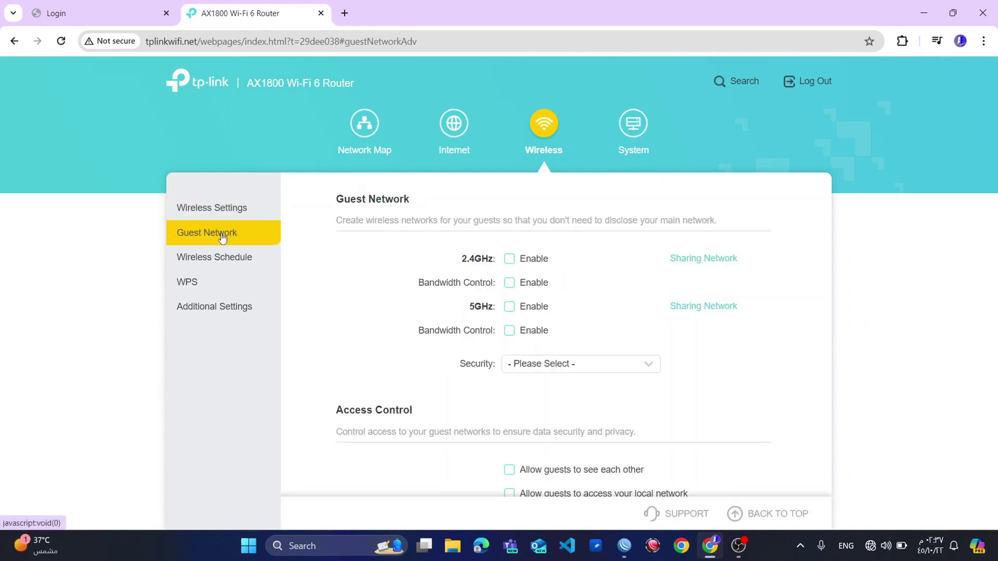
left_click(216, 260)
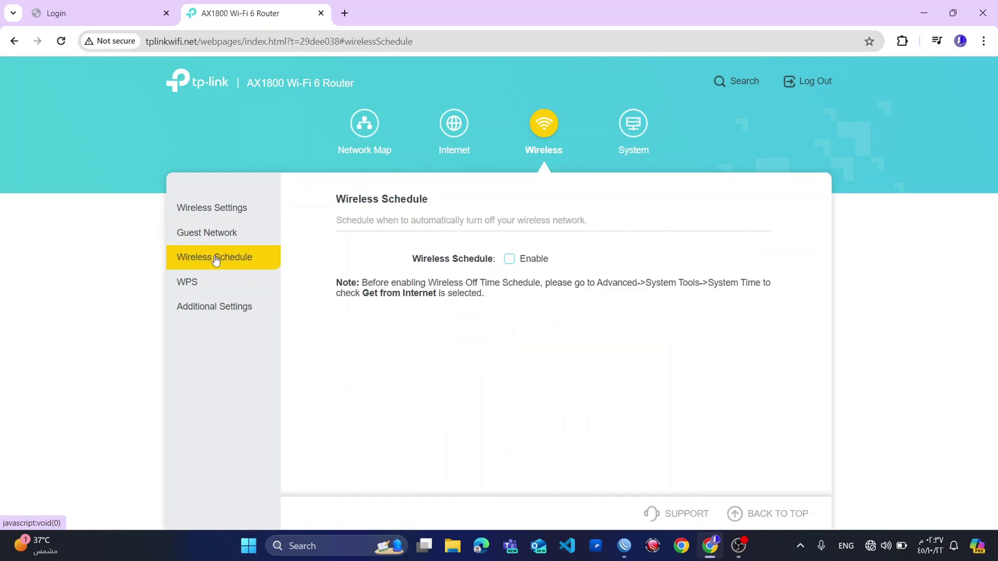
left_click(203, 289)
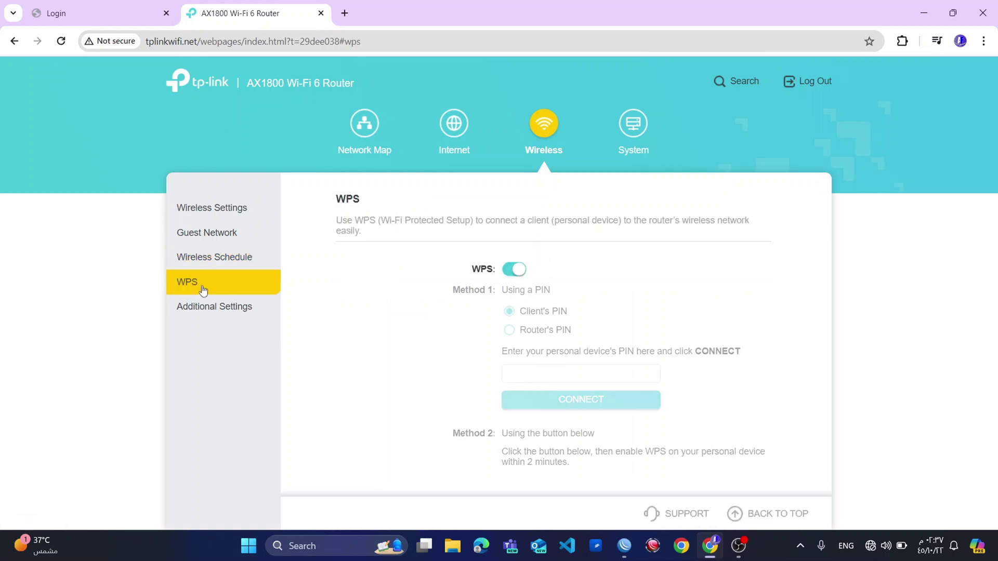
left_click(216, 309)
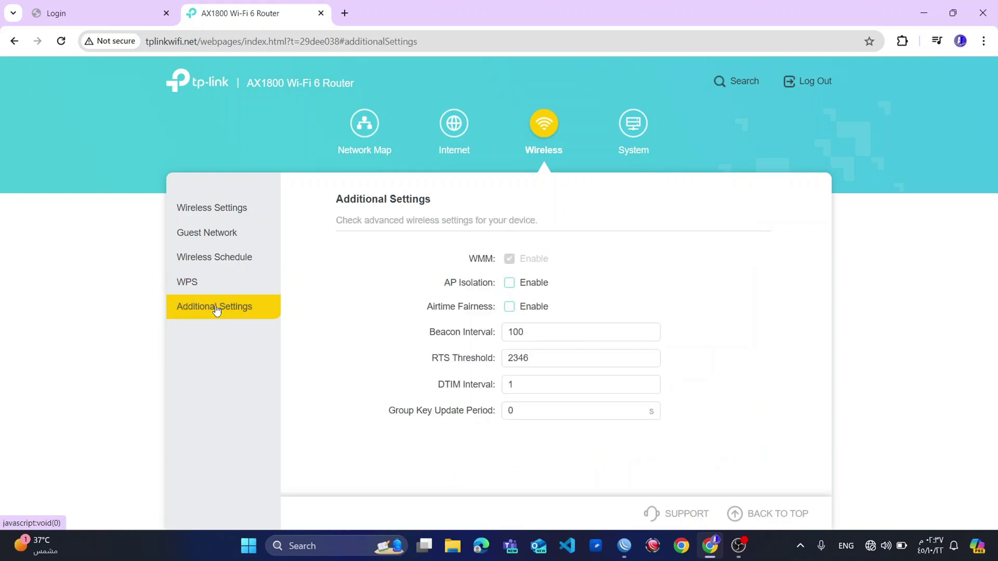
Step: Set the router's system time zone to (UTC+03:00) Kuwait, Riyadh and save the time settings
left_click(627, 137)
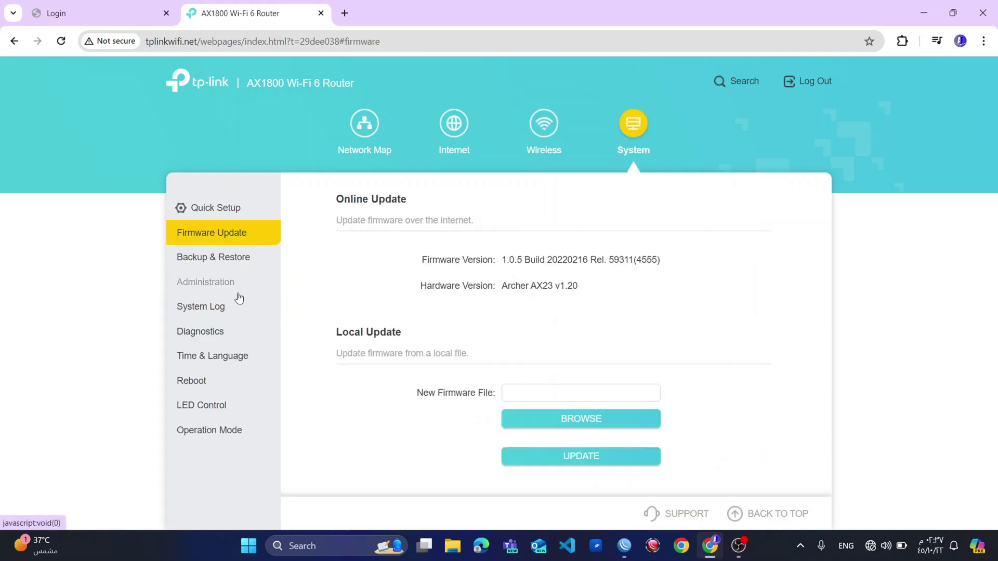
left_click(224, 363)
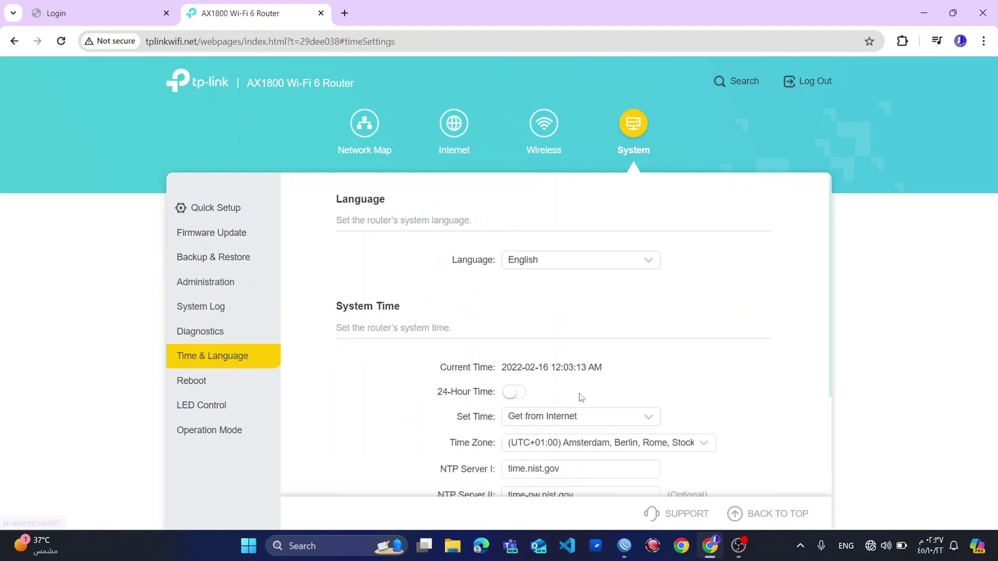
scroll(588, 374, "down", 1)
left_click(588, 375)
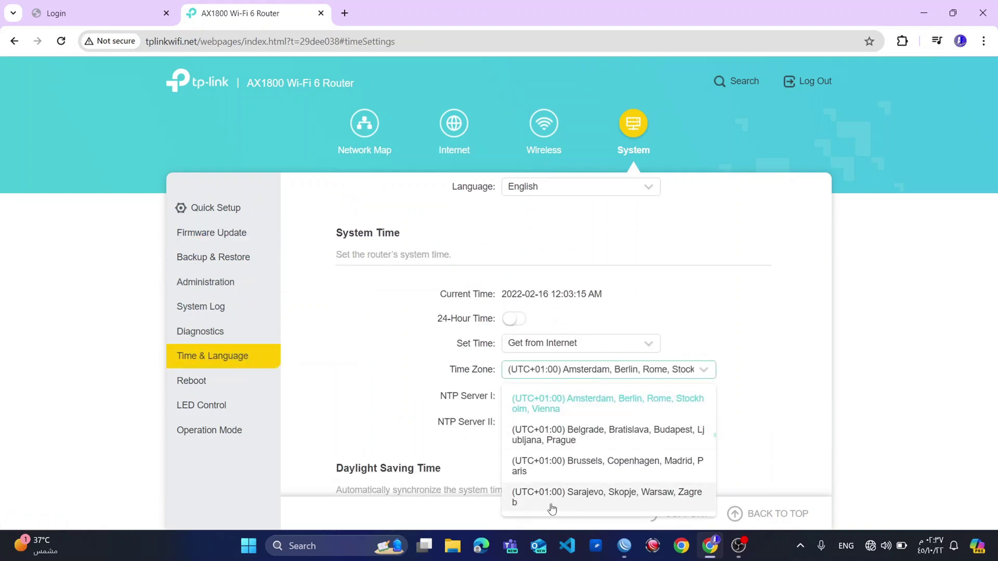
scroll(551, 505, "down", 3)
scroll(552, 509, "down", 3)
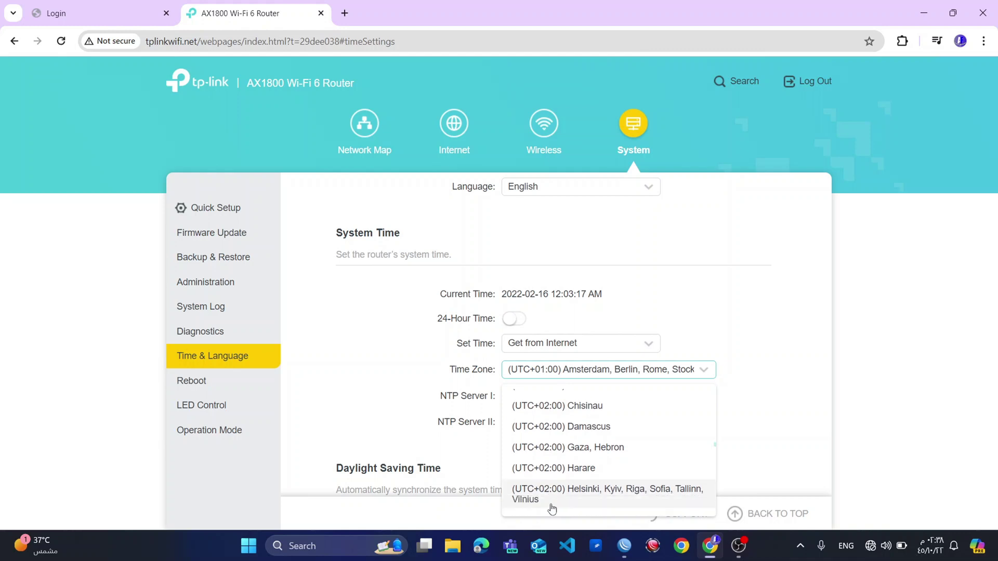
scroll(570, 471, "down", 3)
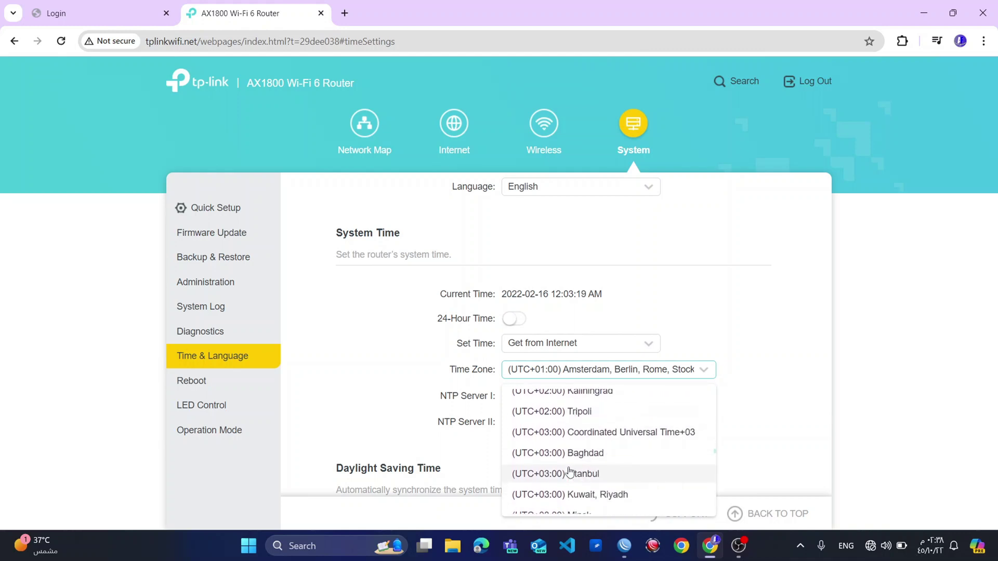
left_click(573, 485)
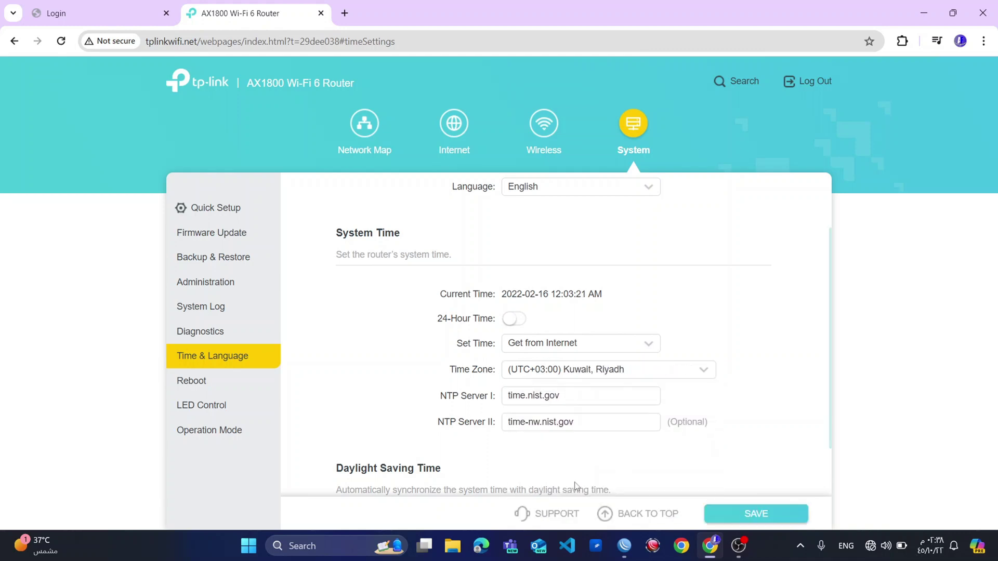
scroll(635, 442, "down", 2)
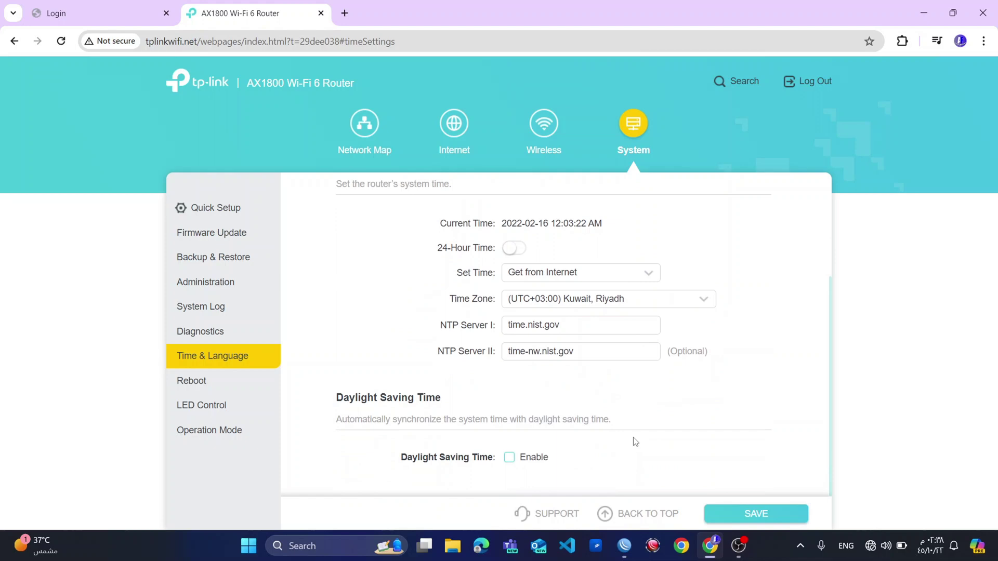
left_click(738, 516)
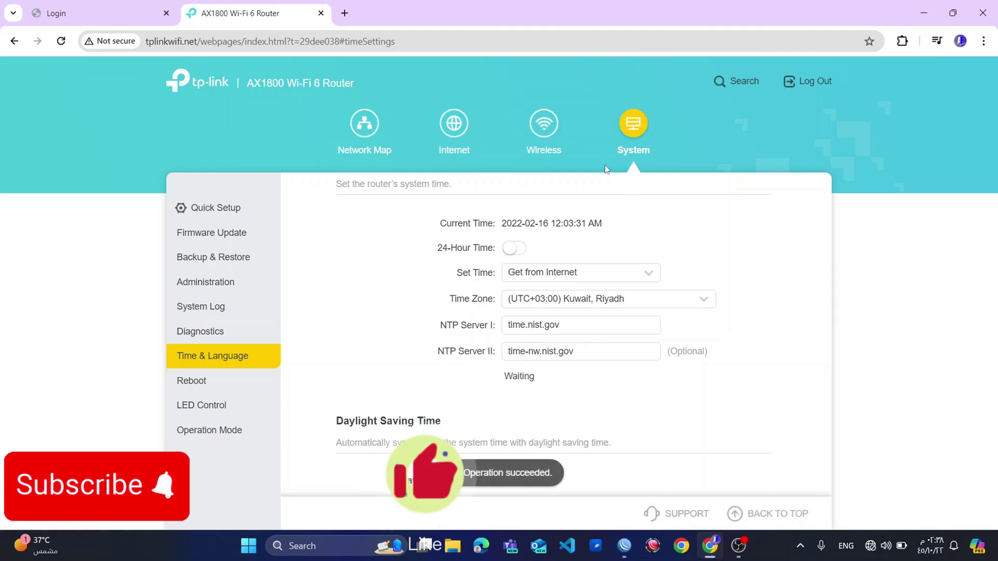
Step: Switch the router's LAN IP type to Static IP and set the IP address to 172.16.11.62
left_click(544, 125)
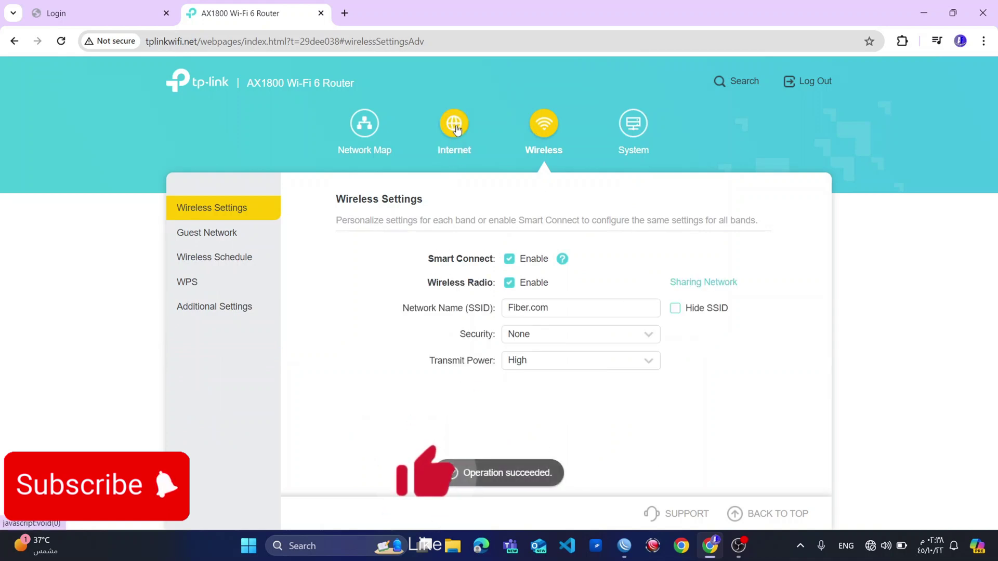
left_click(455, 128)
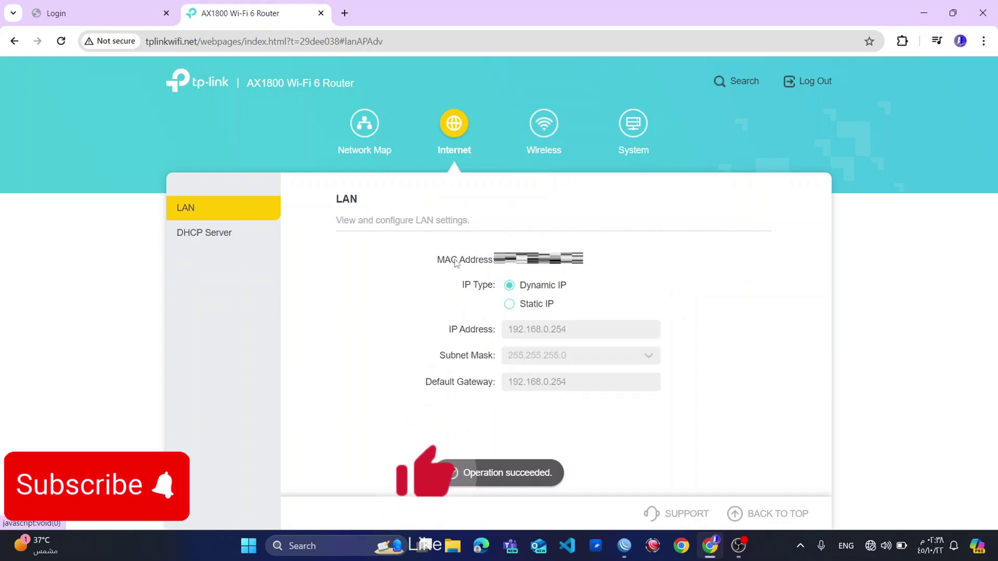
left_click(532, 307)
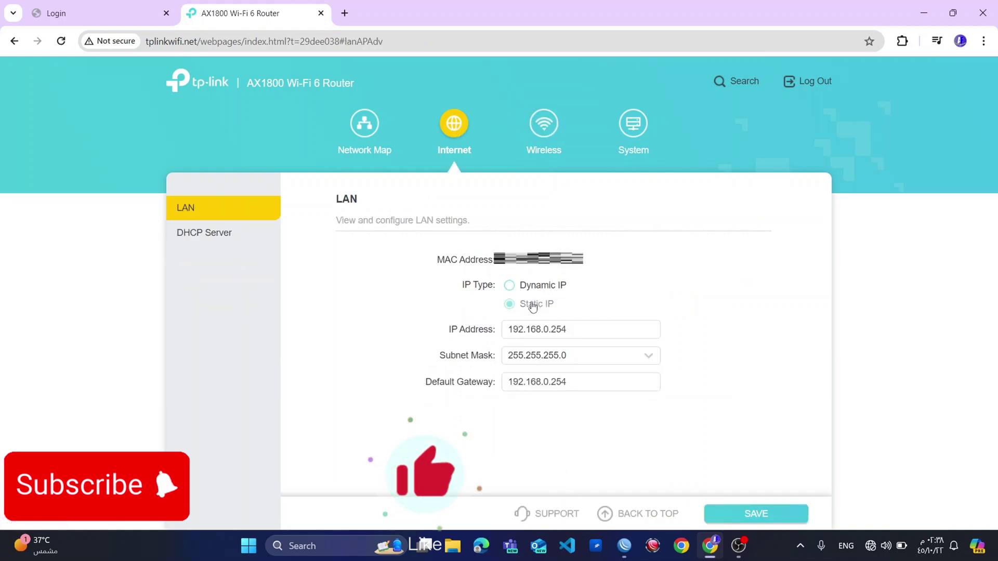
left_click_drag(563, 331, 496, 332)
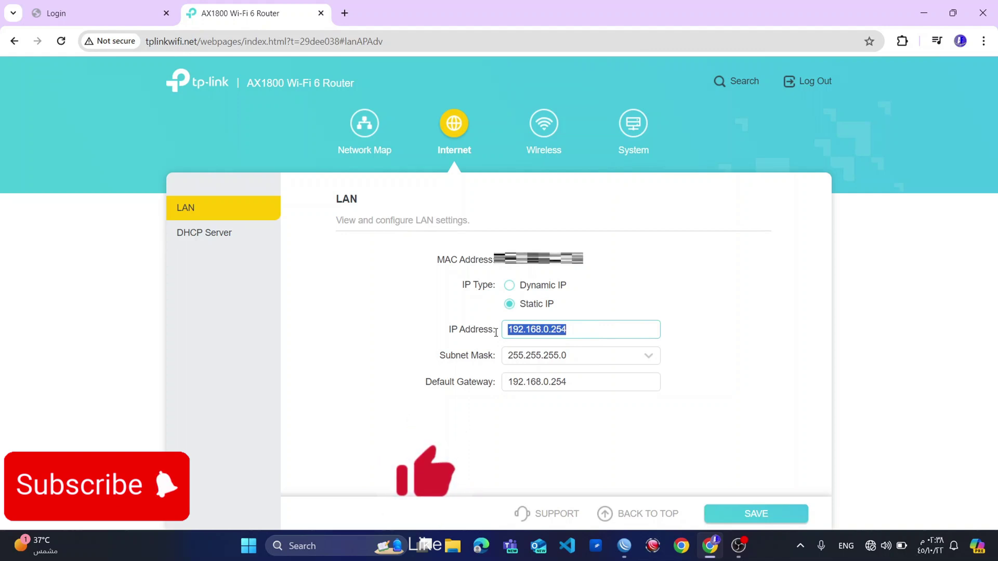
type("172.1")
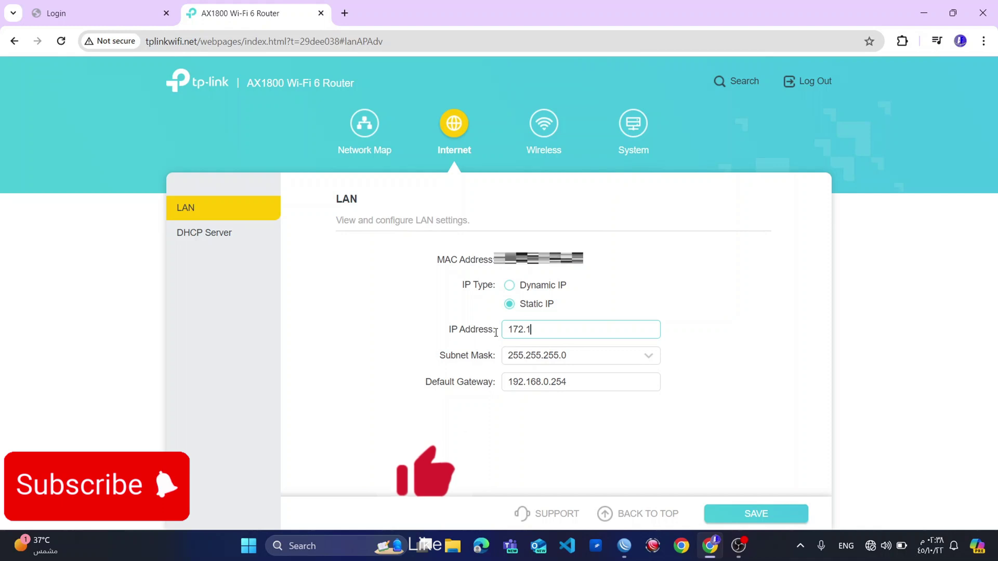
type("6.11.")
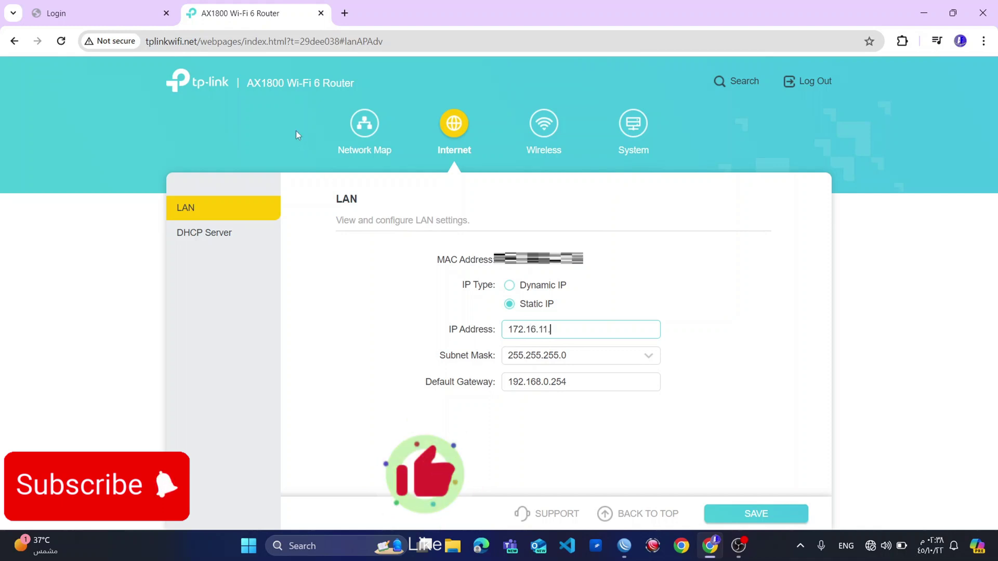
left_click(119, 8)
left_click(235, 11)
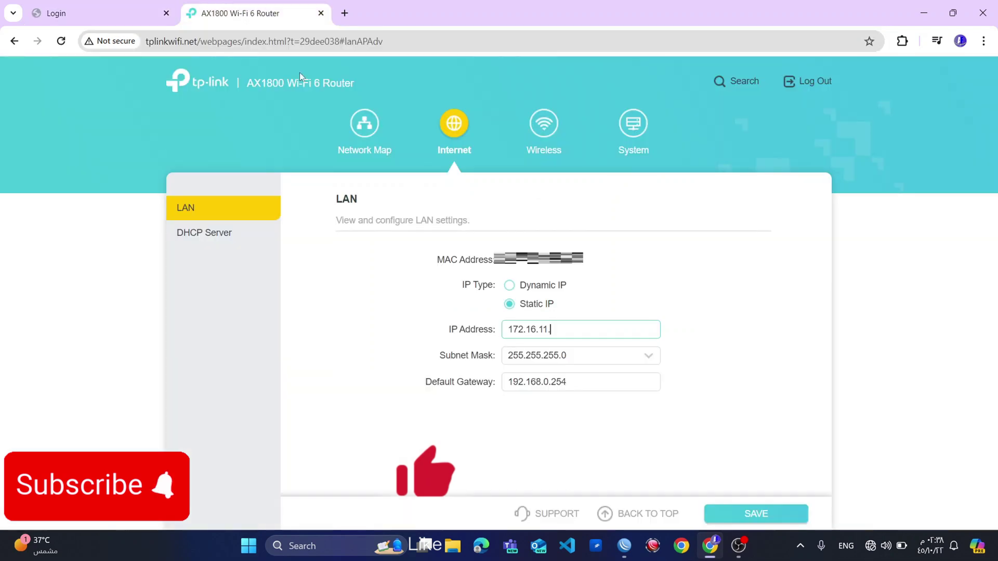
type("6")
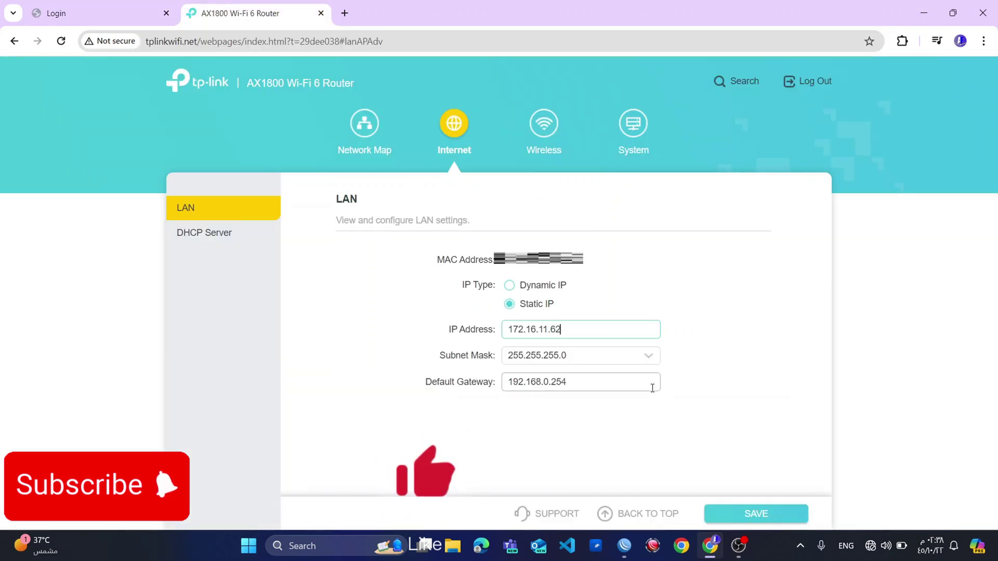
type("2")
Step: Set the LAN subnet mask to 255.255.0.0 and the default gateway to 172.16.0.1, then save and confirm the new address
left_click(609, 360)
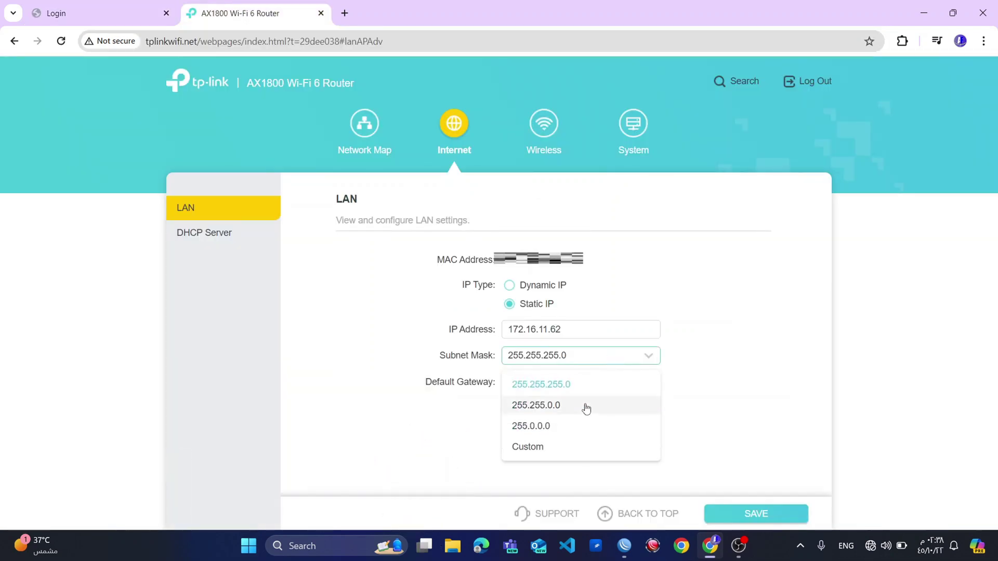
left_click(585, 410)
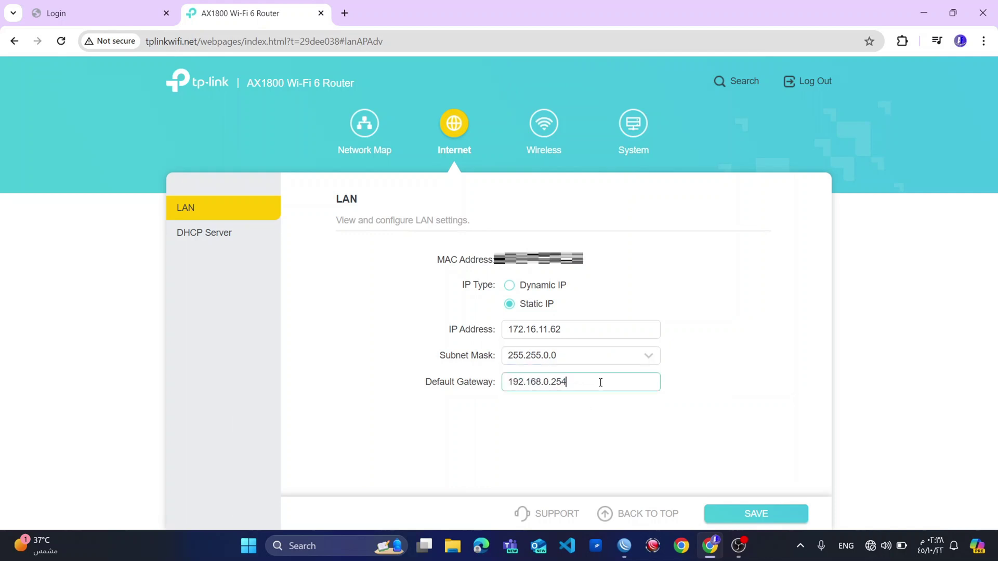
left_click_drag(600, 383, 407, 395)
type("1")
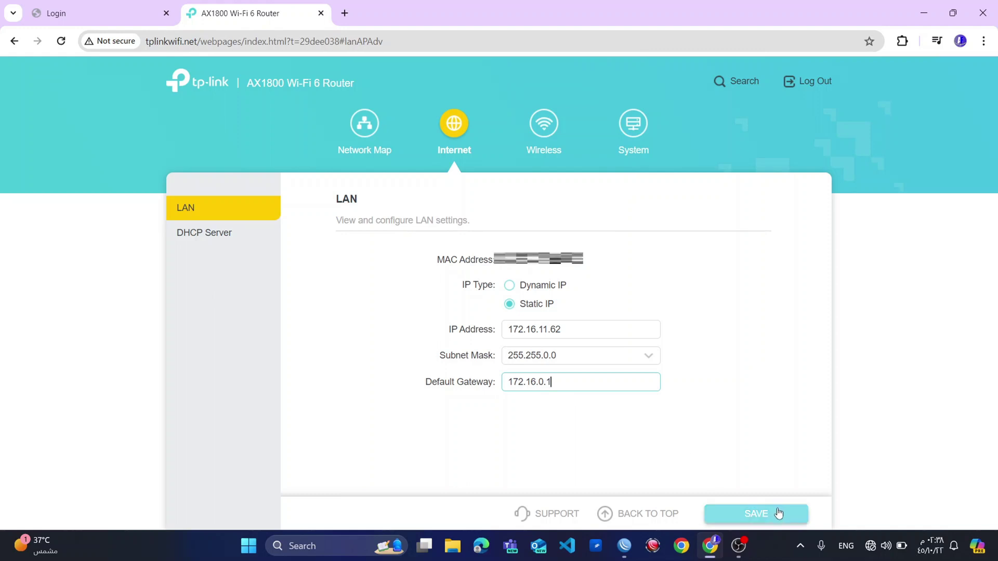
left_click(756, 515)
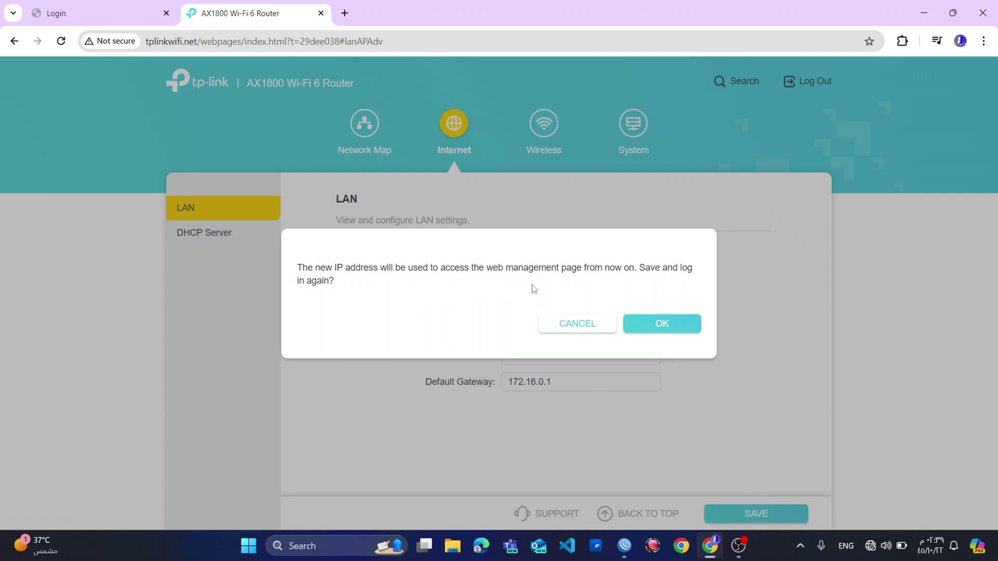
left_click(667, 327)
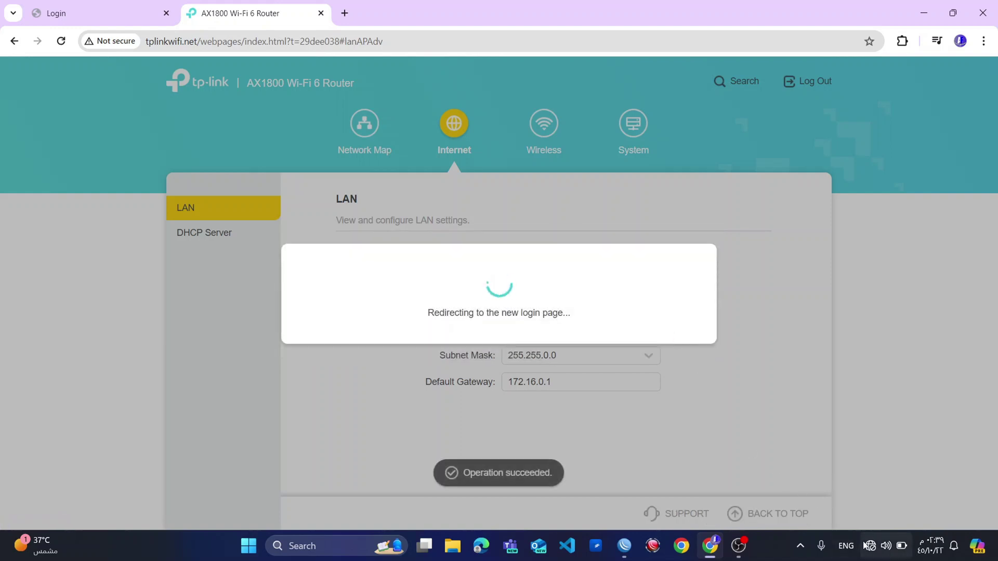
Step: Switch to Windows Settings and open the Ethernet page of the network and internet settings
mouse_move(880, 555)
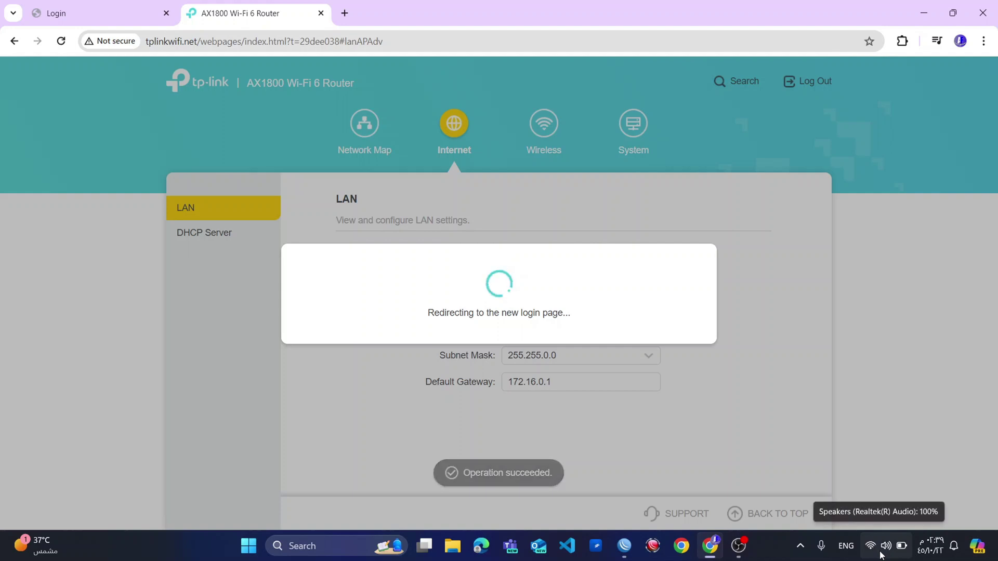
right_click(884, 548)
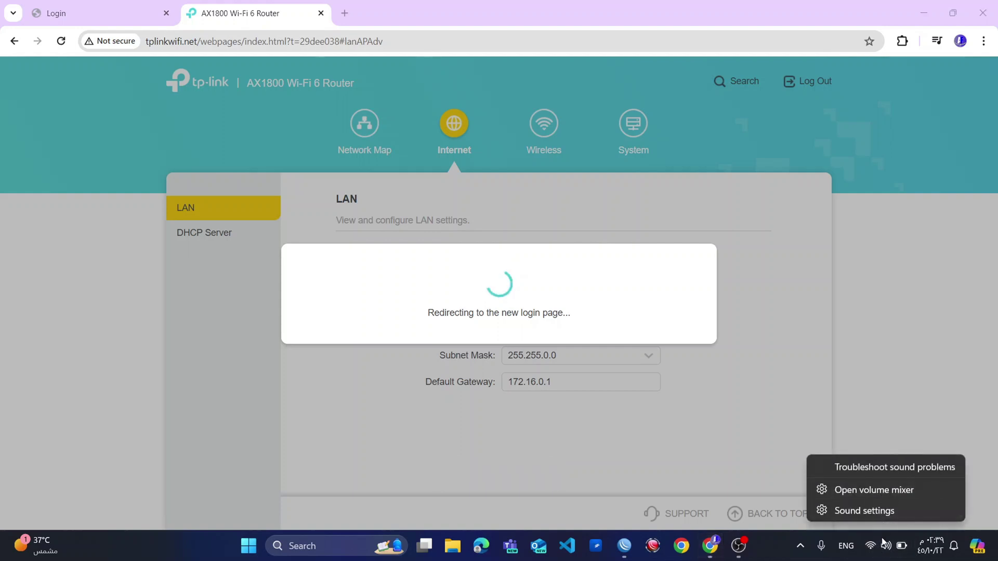
left_click(885, 546)
left_click(885, 545)
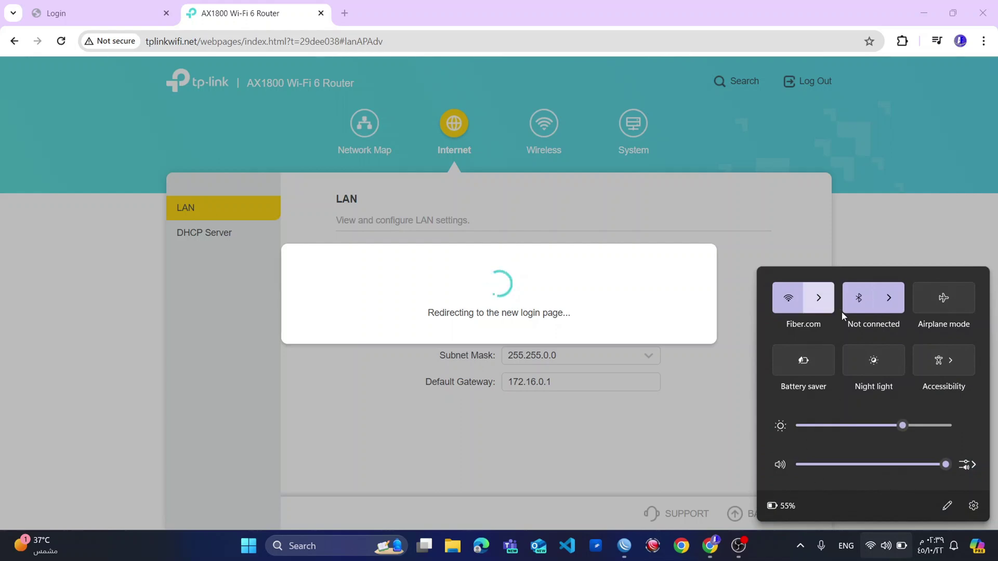
left_click(973, 506)
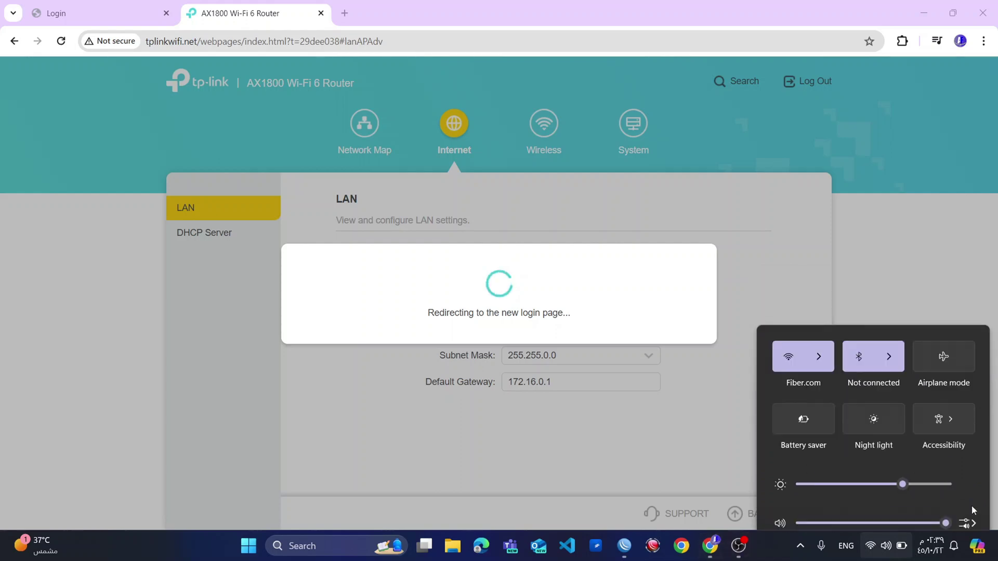
left_click(78, 218)
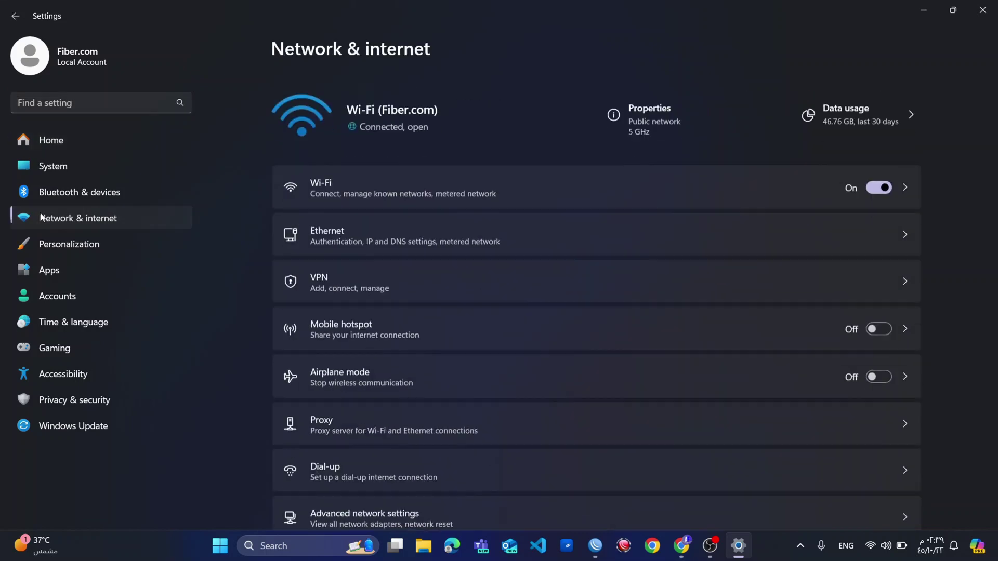
left_click(353, 229)
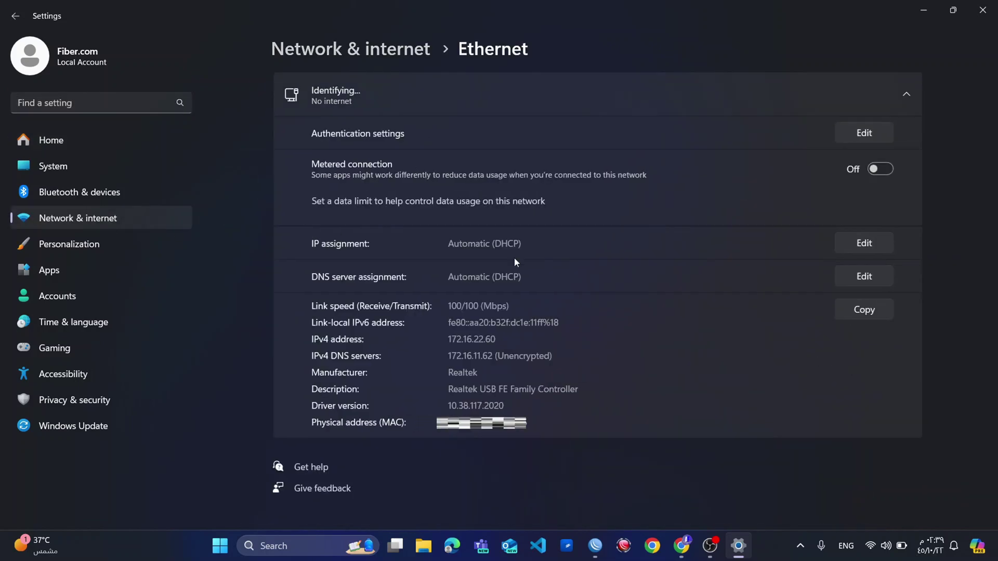
Step: Change the Ethernet IP assignment to manual IPv4 with address 172.16.11.2 and subnet mask 255.255.0.0, and save it
left_click(858, 249)
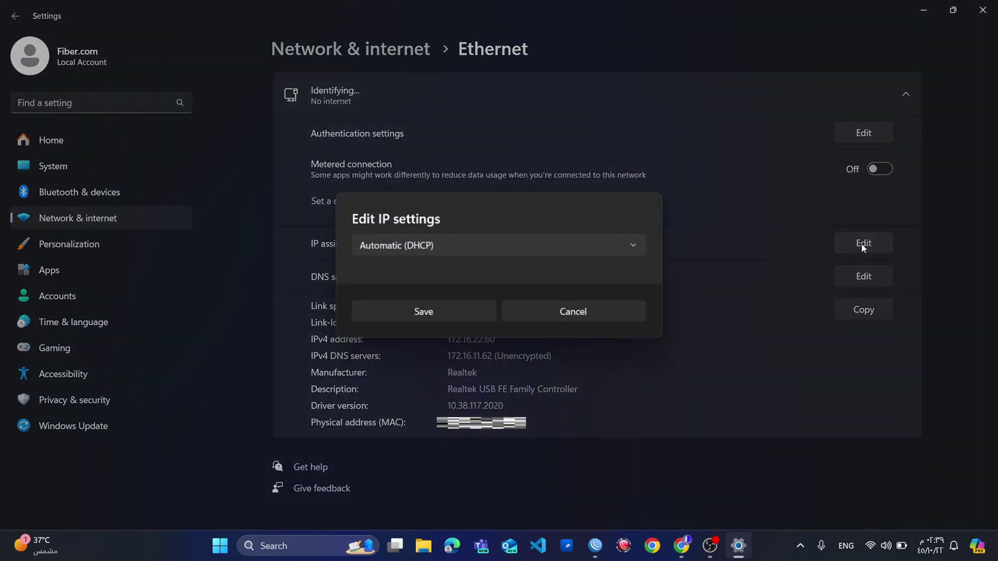
left_click(586, 252)
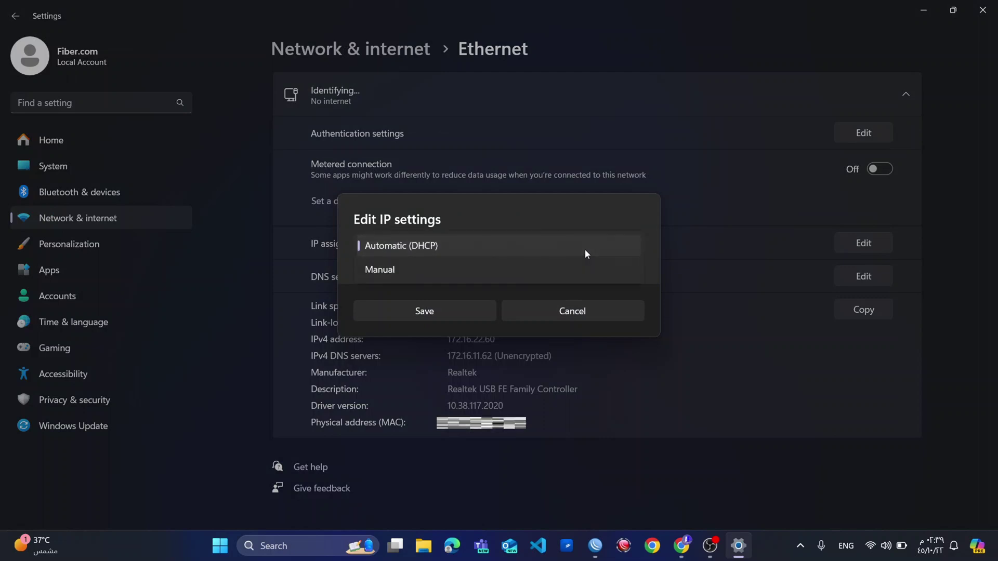
left_click(552, 271)
left_click(397, 251)
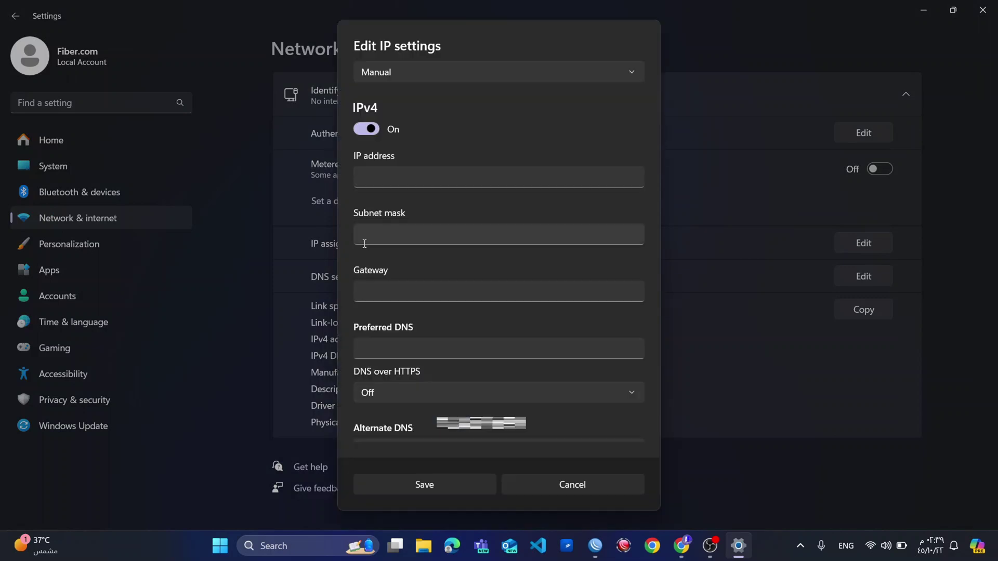
left_click(440, 177)
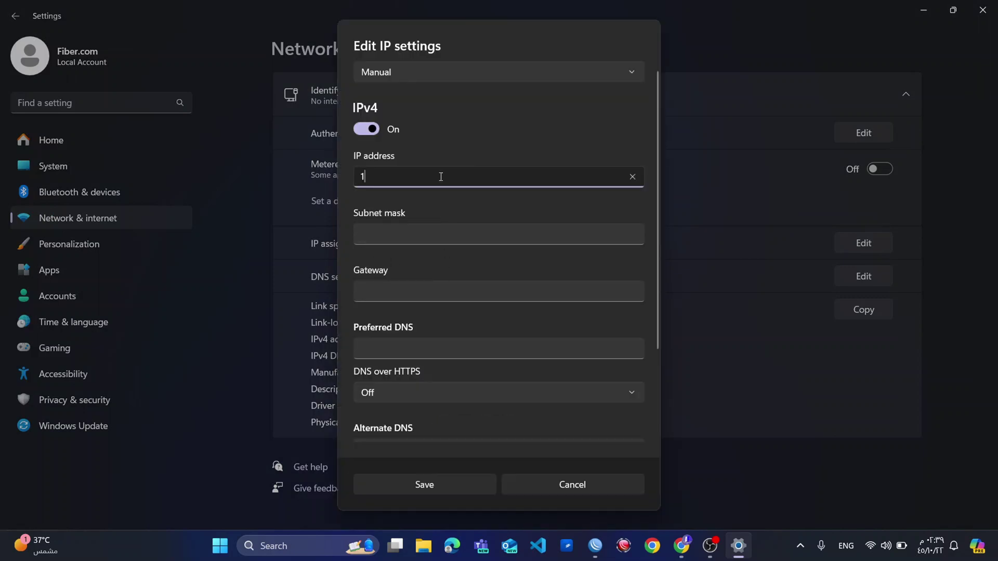
type("172.15")
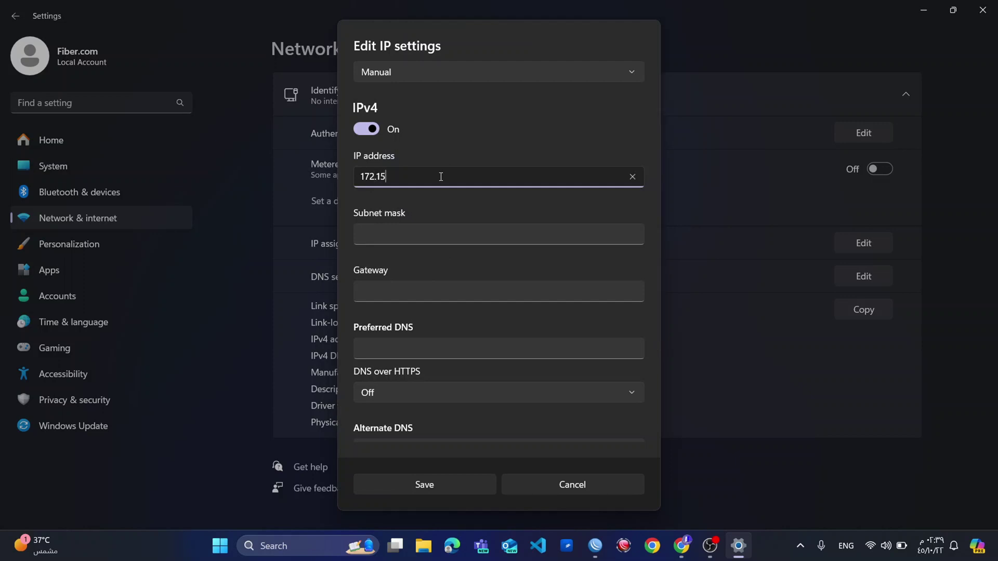
type(".11.2")
key("Tab")
type("255.")
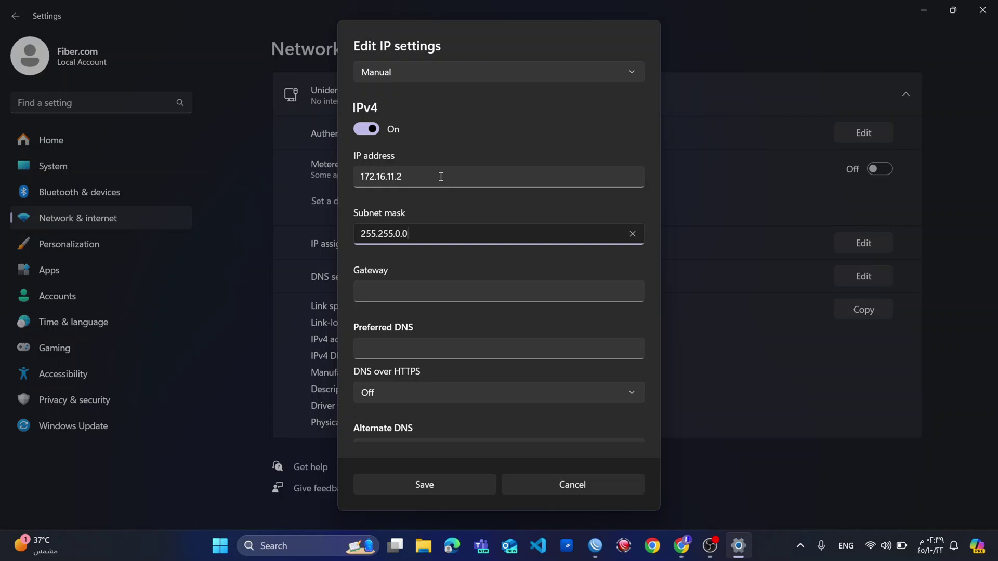
left_click(453, 490)
Step: Return to Chrome, reload the stalled router page and go to the router's new address 172.16.11.62
mouse_move(683, 555)
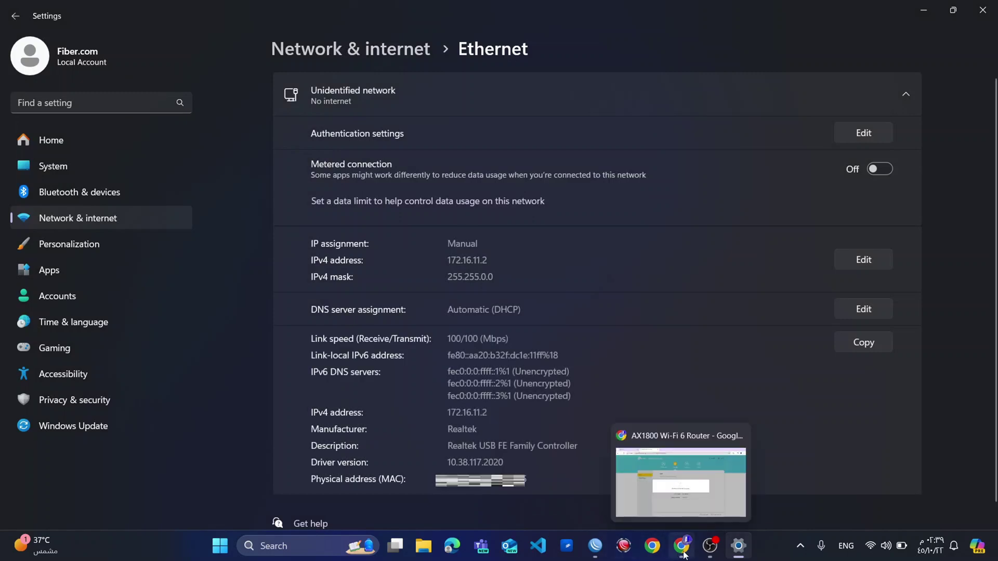
left_click(693, 485)
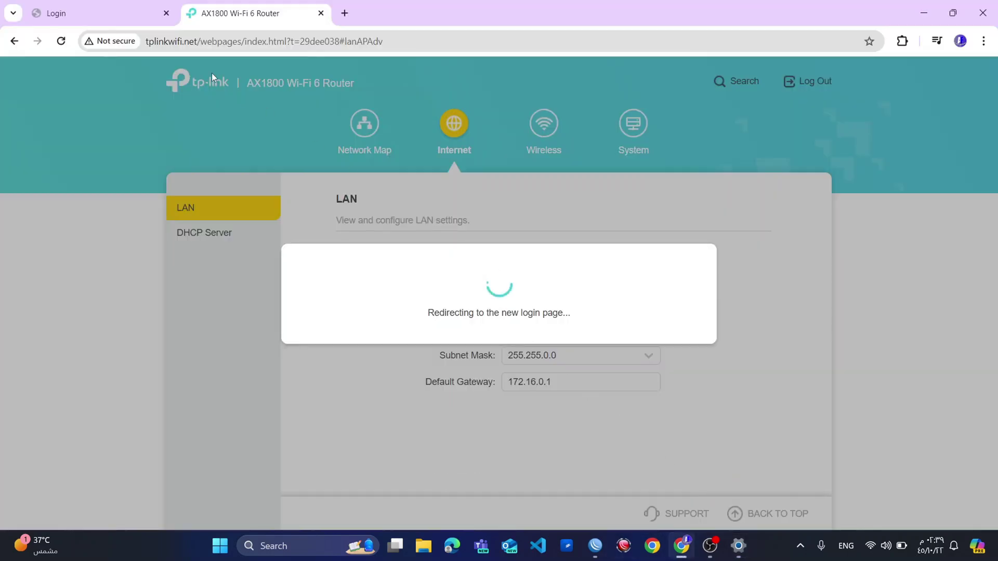
left_click(61, 41)
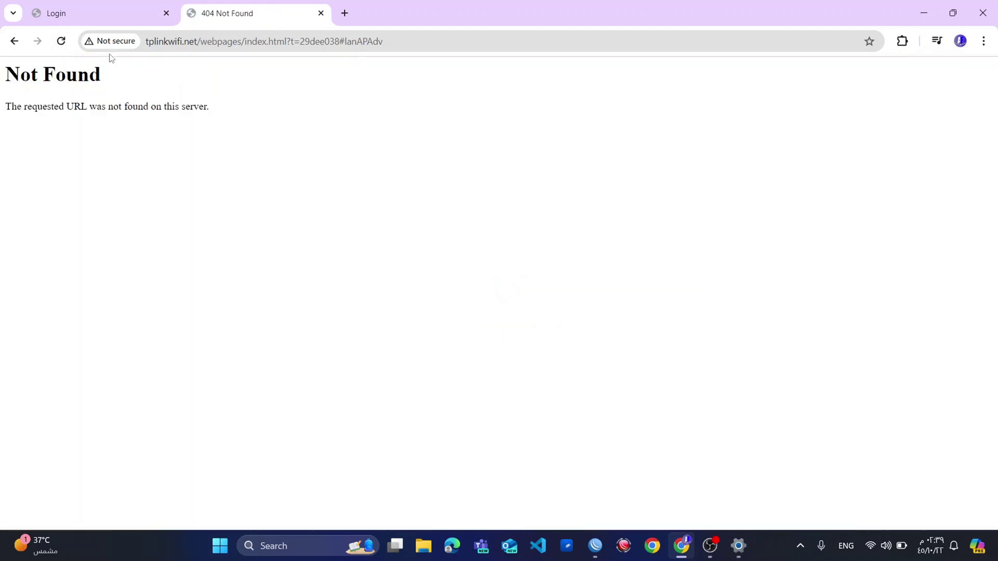
left_click(210, 41)
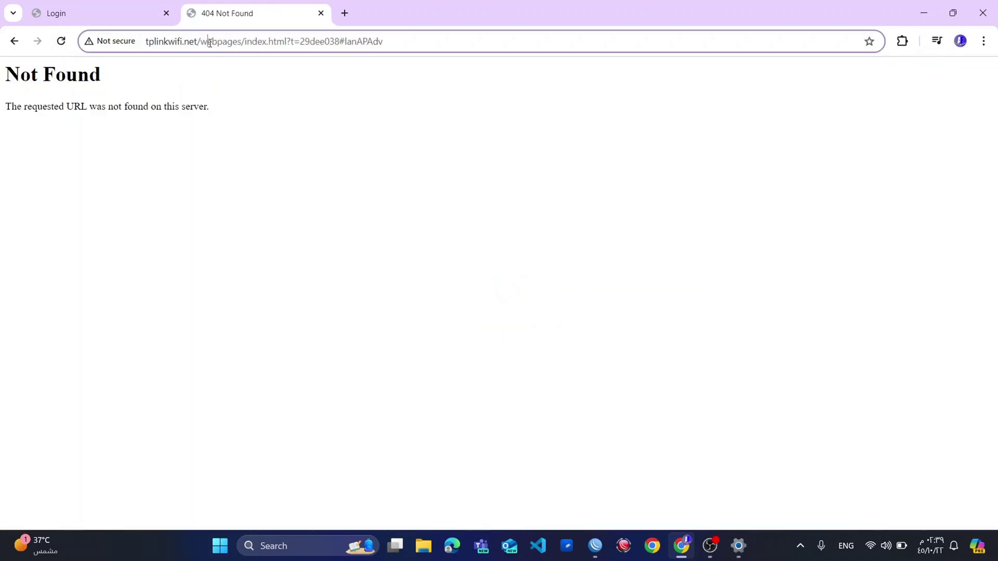
type("172.16.11.61")
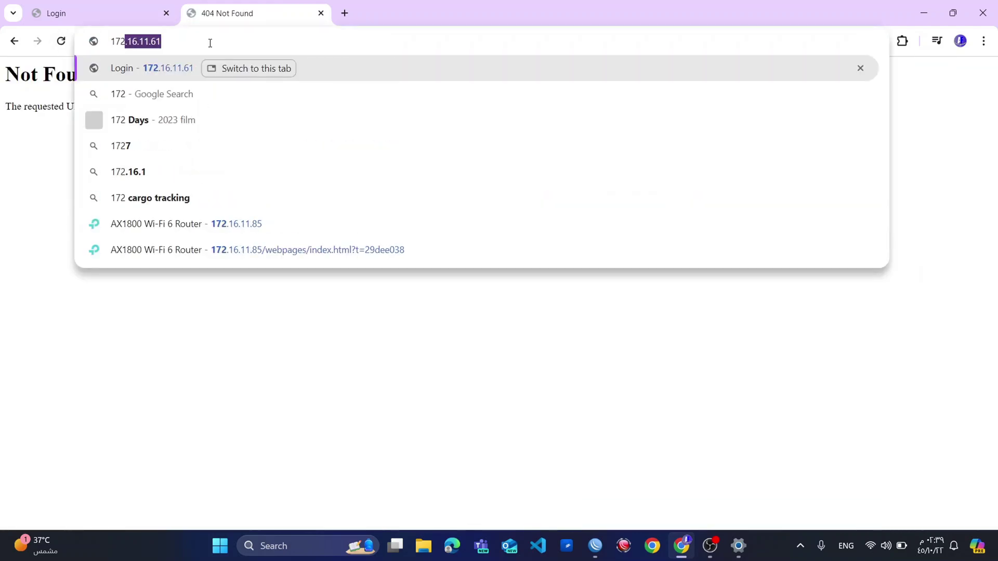
key("BackSpace")
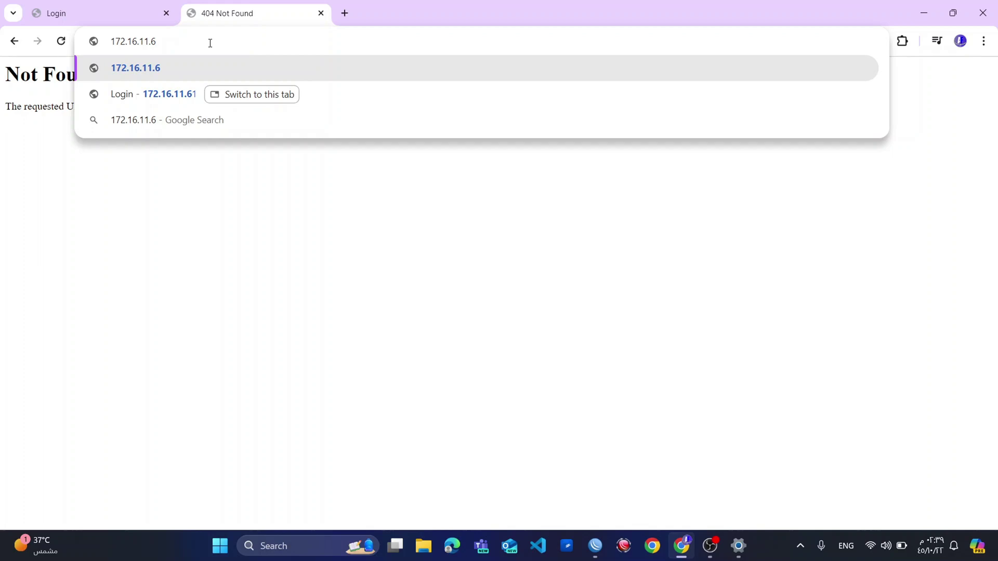
type("2")
key("Return")
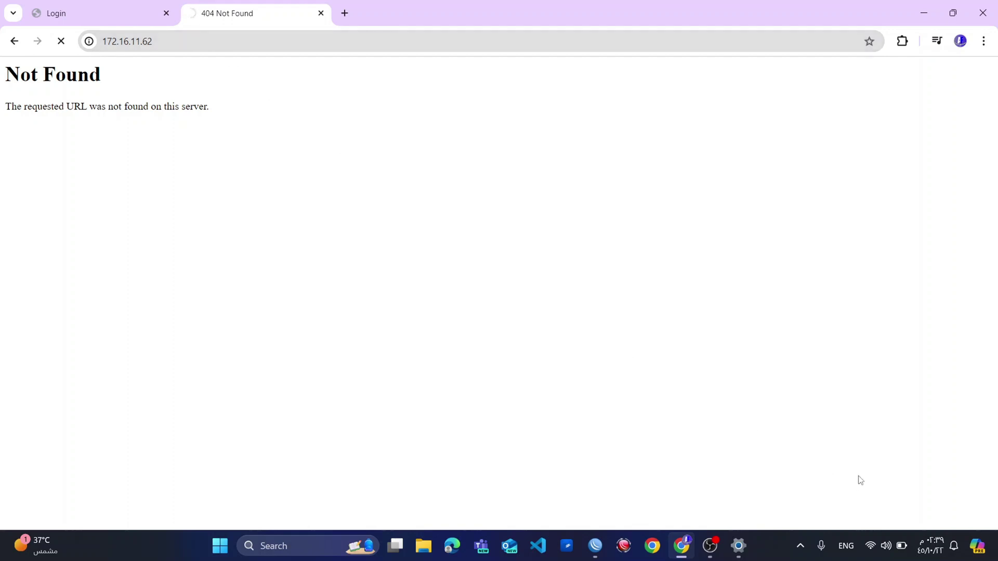
Step: Turn off the computer's Wi-Fi and bring the browser with the router's page back to the front
left_click(886, 546)
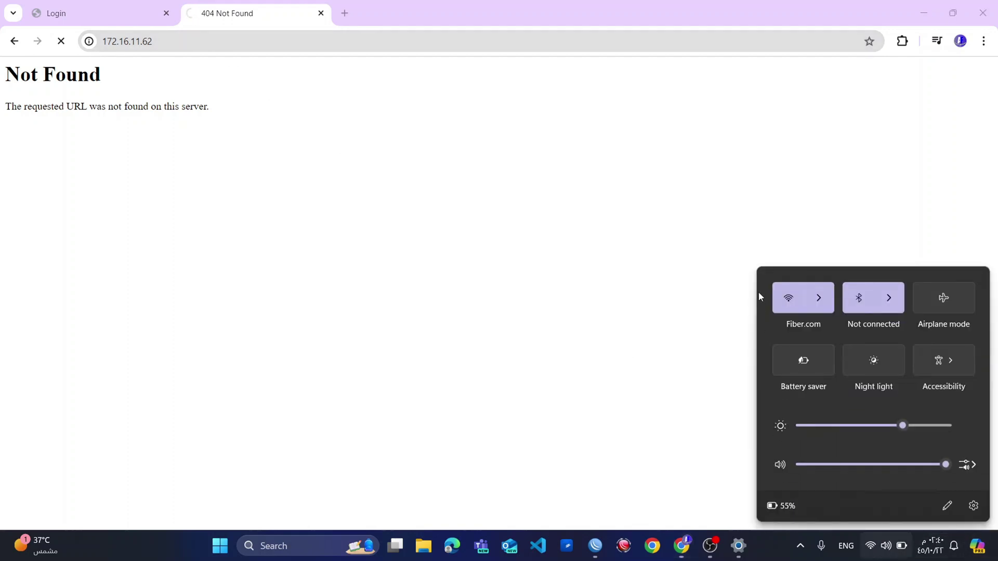
left_click(790, 300)
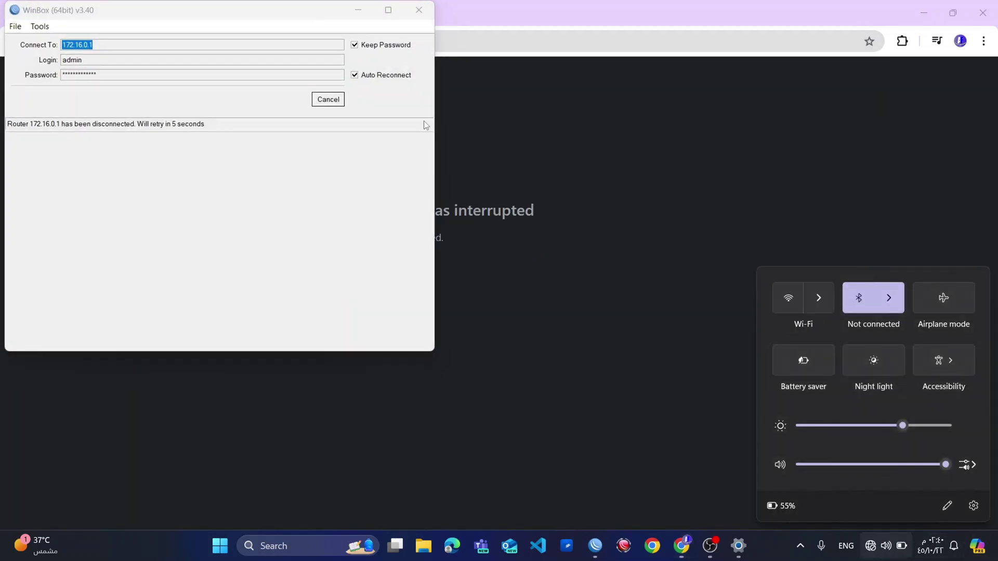
left_click(453, 67)
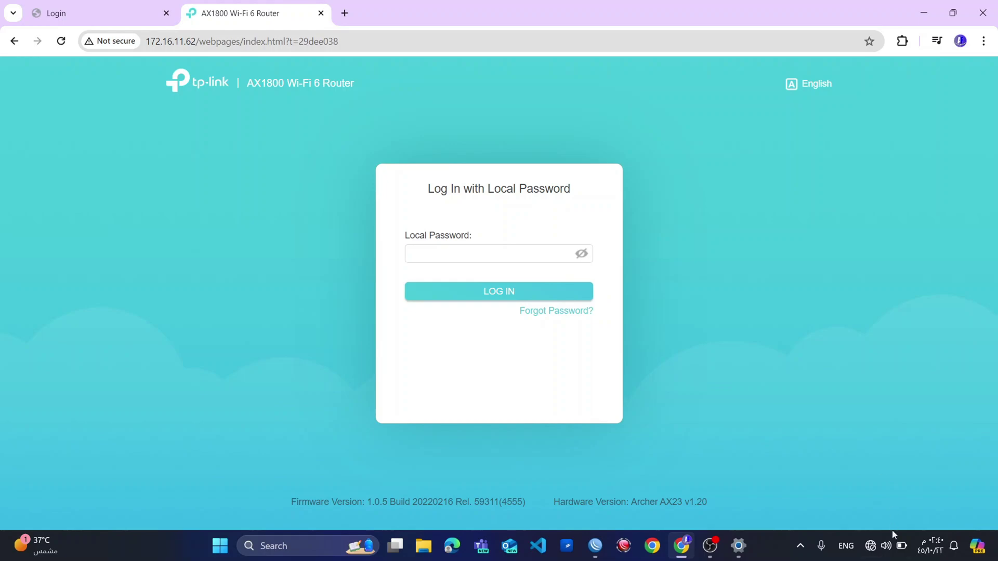
Step: Return to the Ethernet page in Windows Settings, set the IP assignment back to Automatic (DHCP) and save it
left_click(886, 545)
left_click(725, 478)
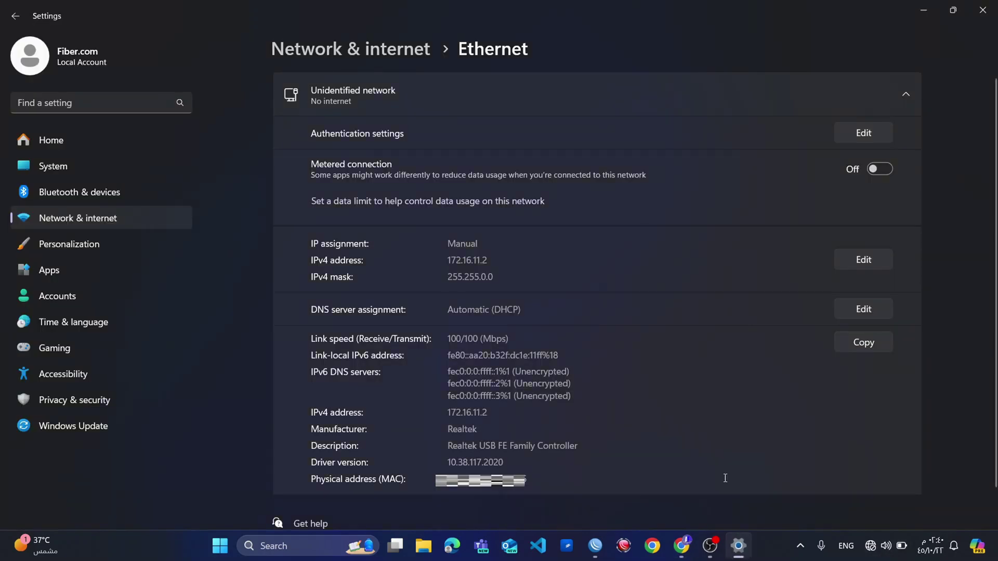
left_click(863, 260)
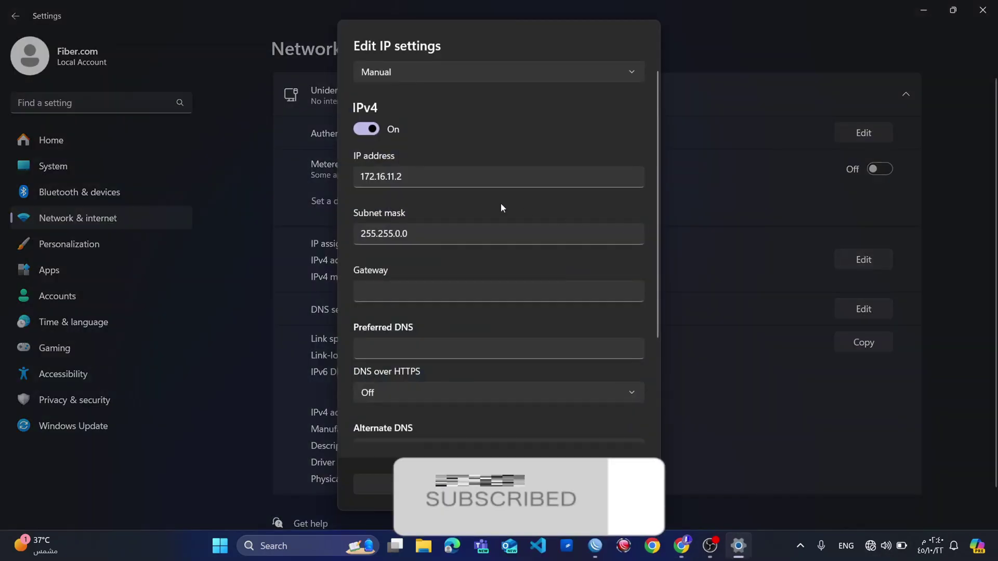
left_click(400, 78)
left_click(403, 48)
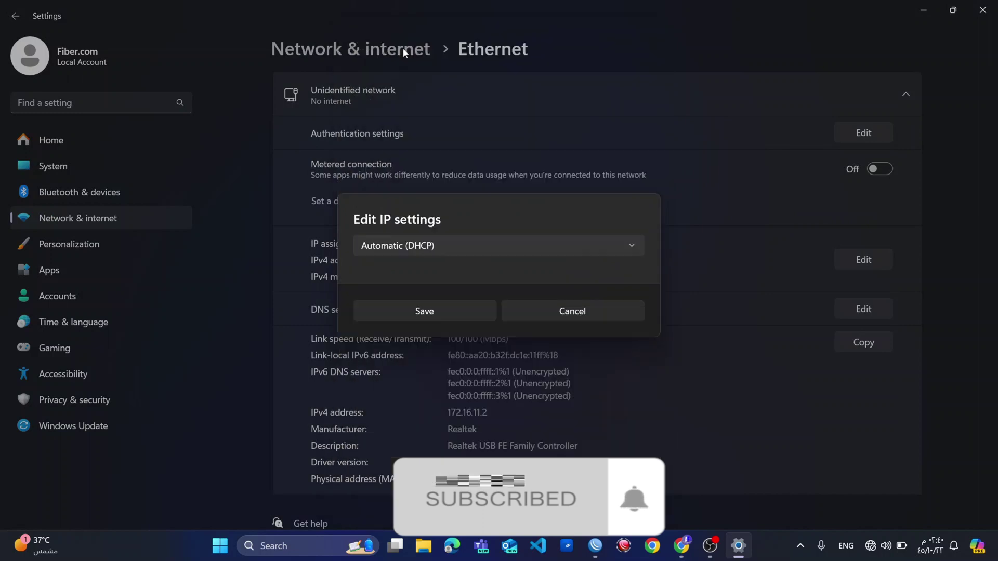
left_click(475, 309)
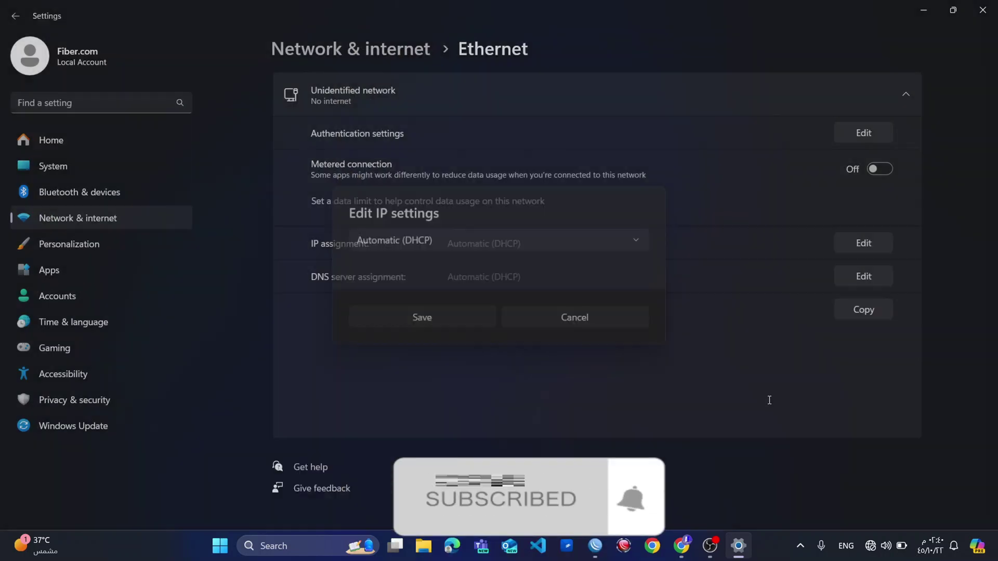
mouse_move(713, 547)
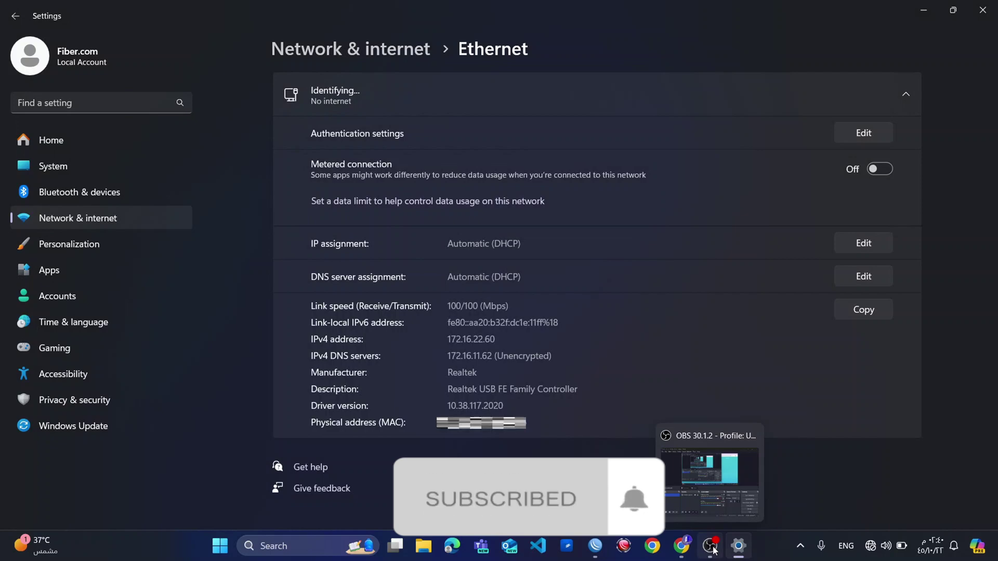
left_click(713, 548)
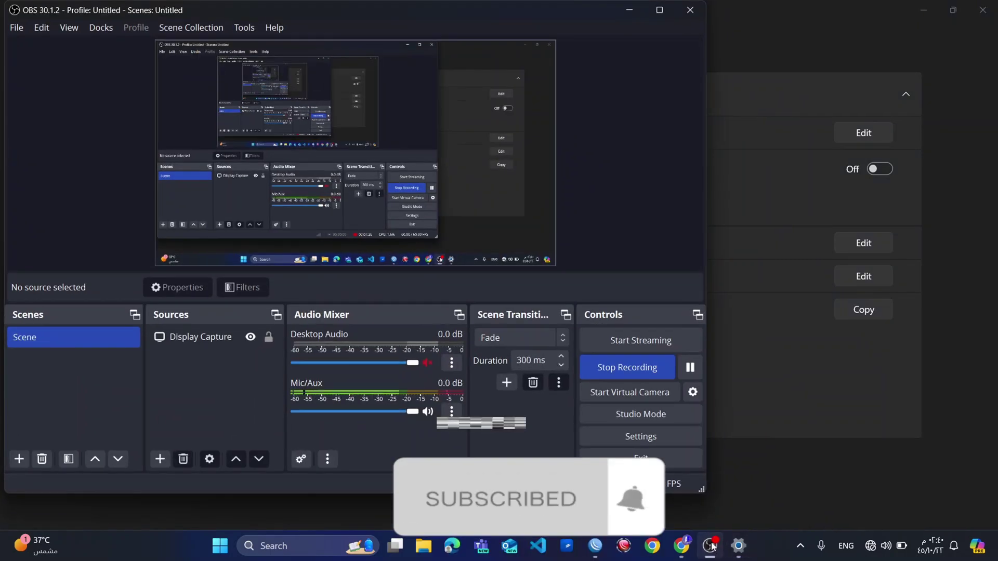
left_click(713, 547)
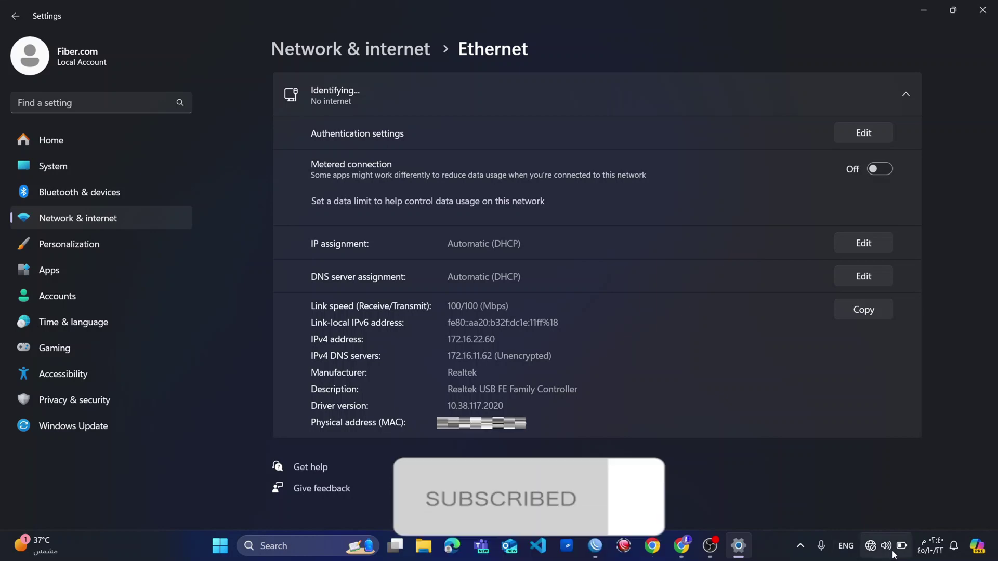